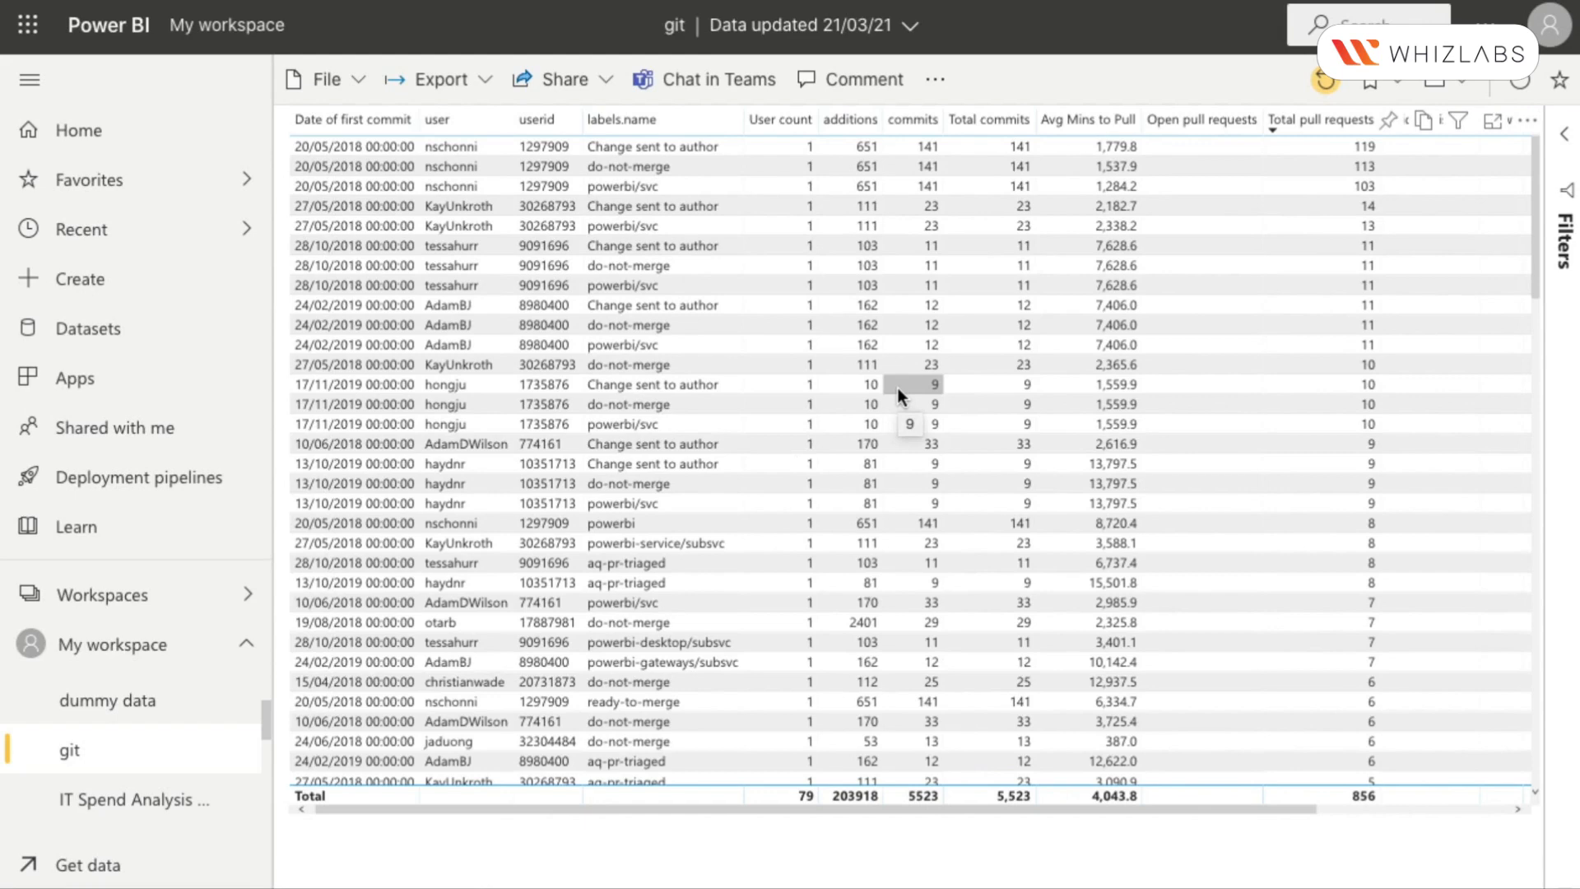
Step: Pin the commits table to a new dashboard named Git_Dash and open that dashboard
click(1387, 124)
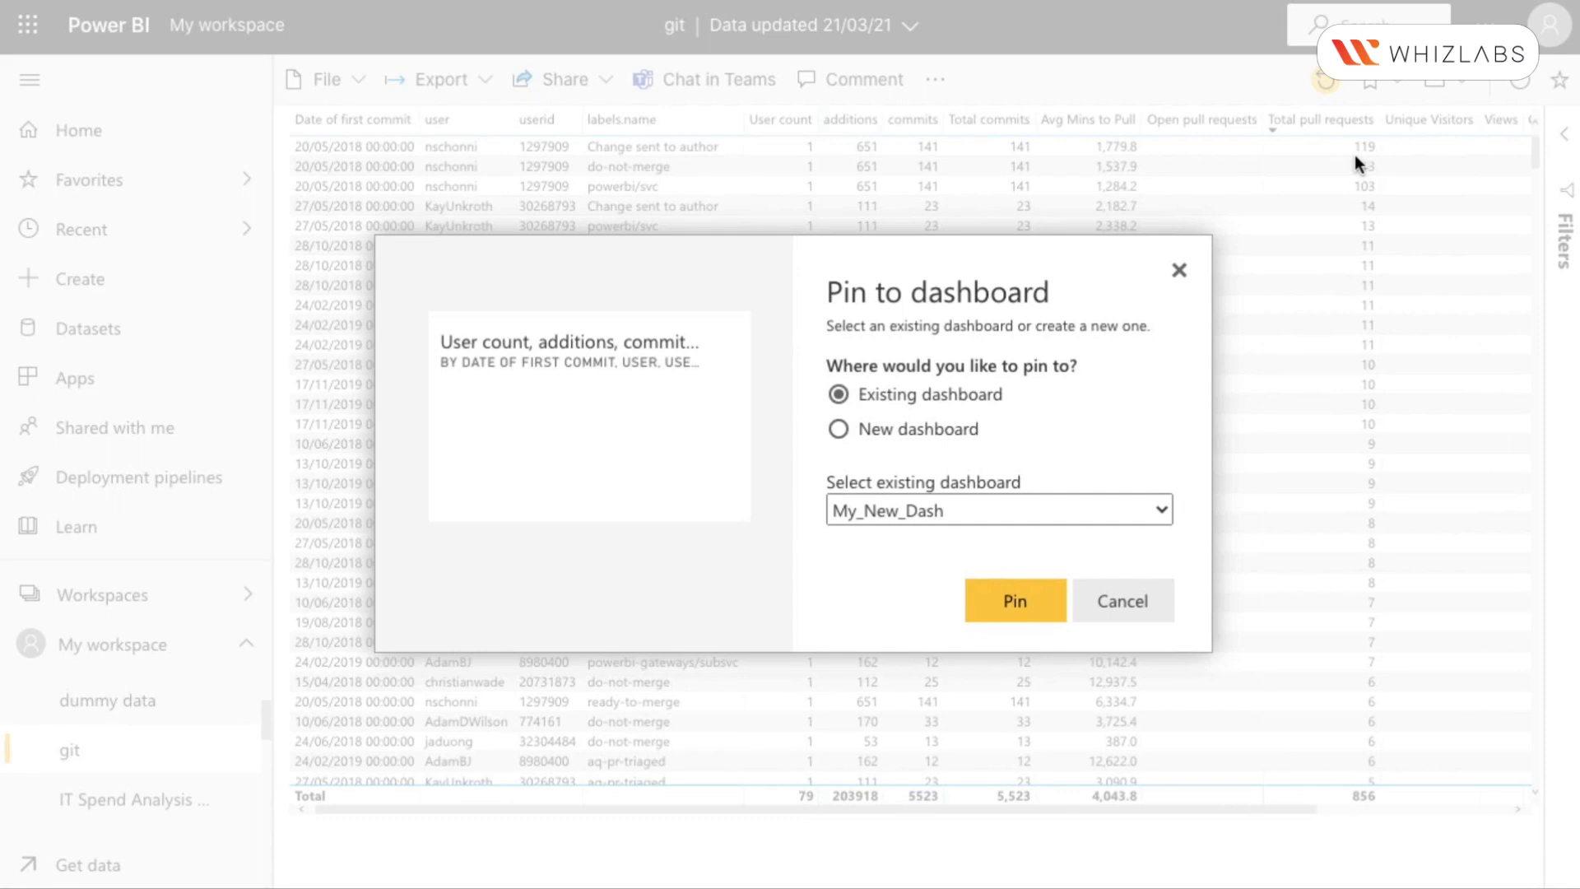
click(963, 427)
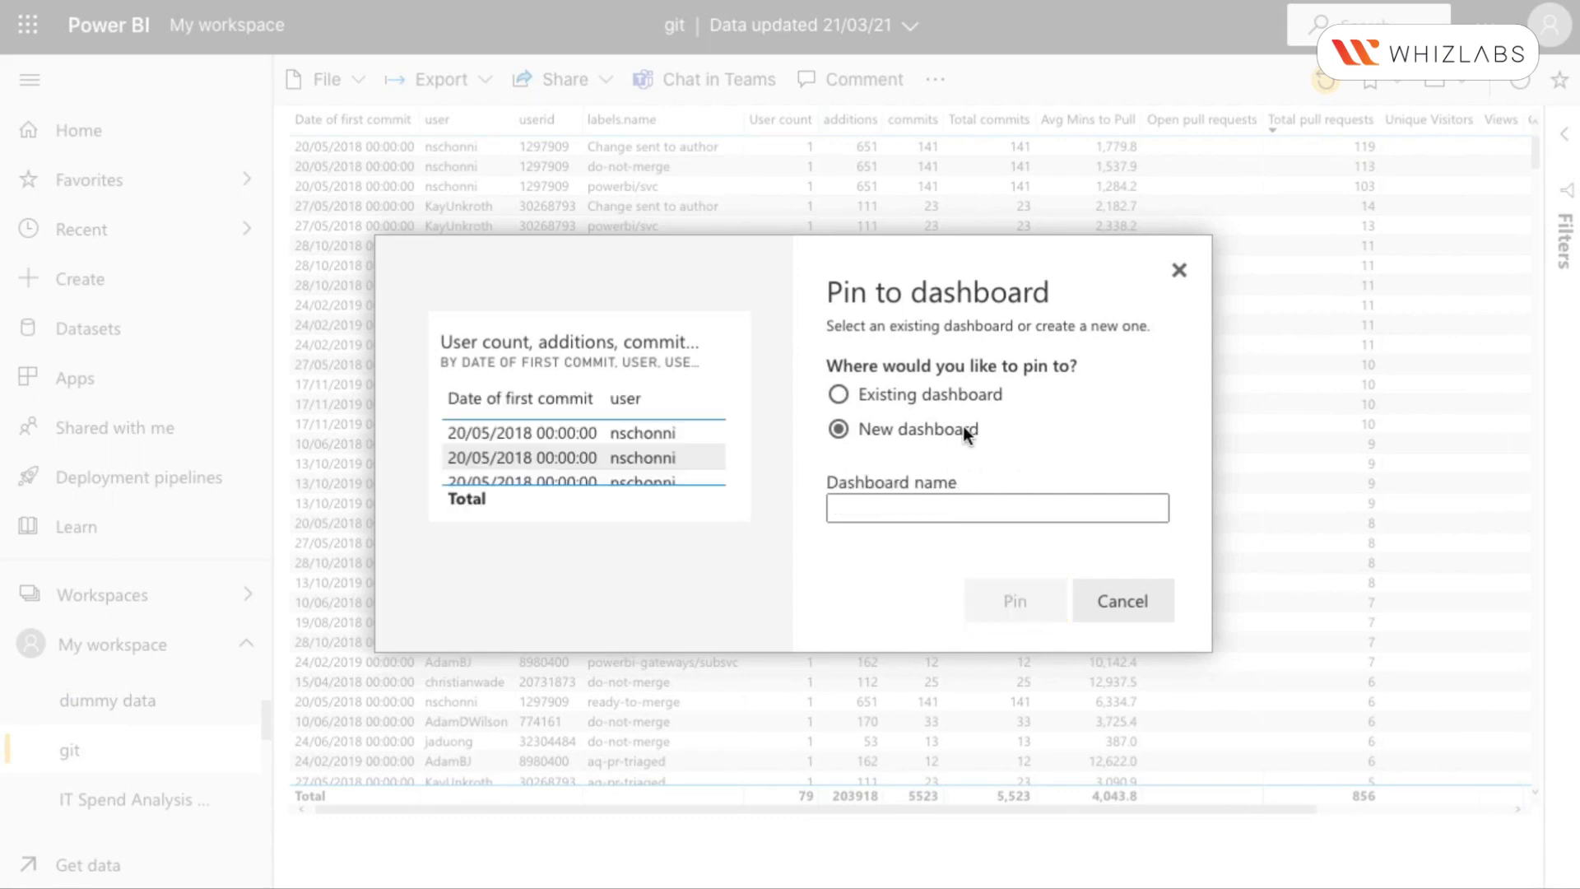
click(936, 508)
text(G)
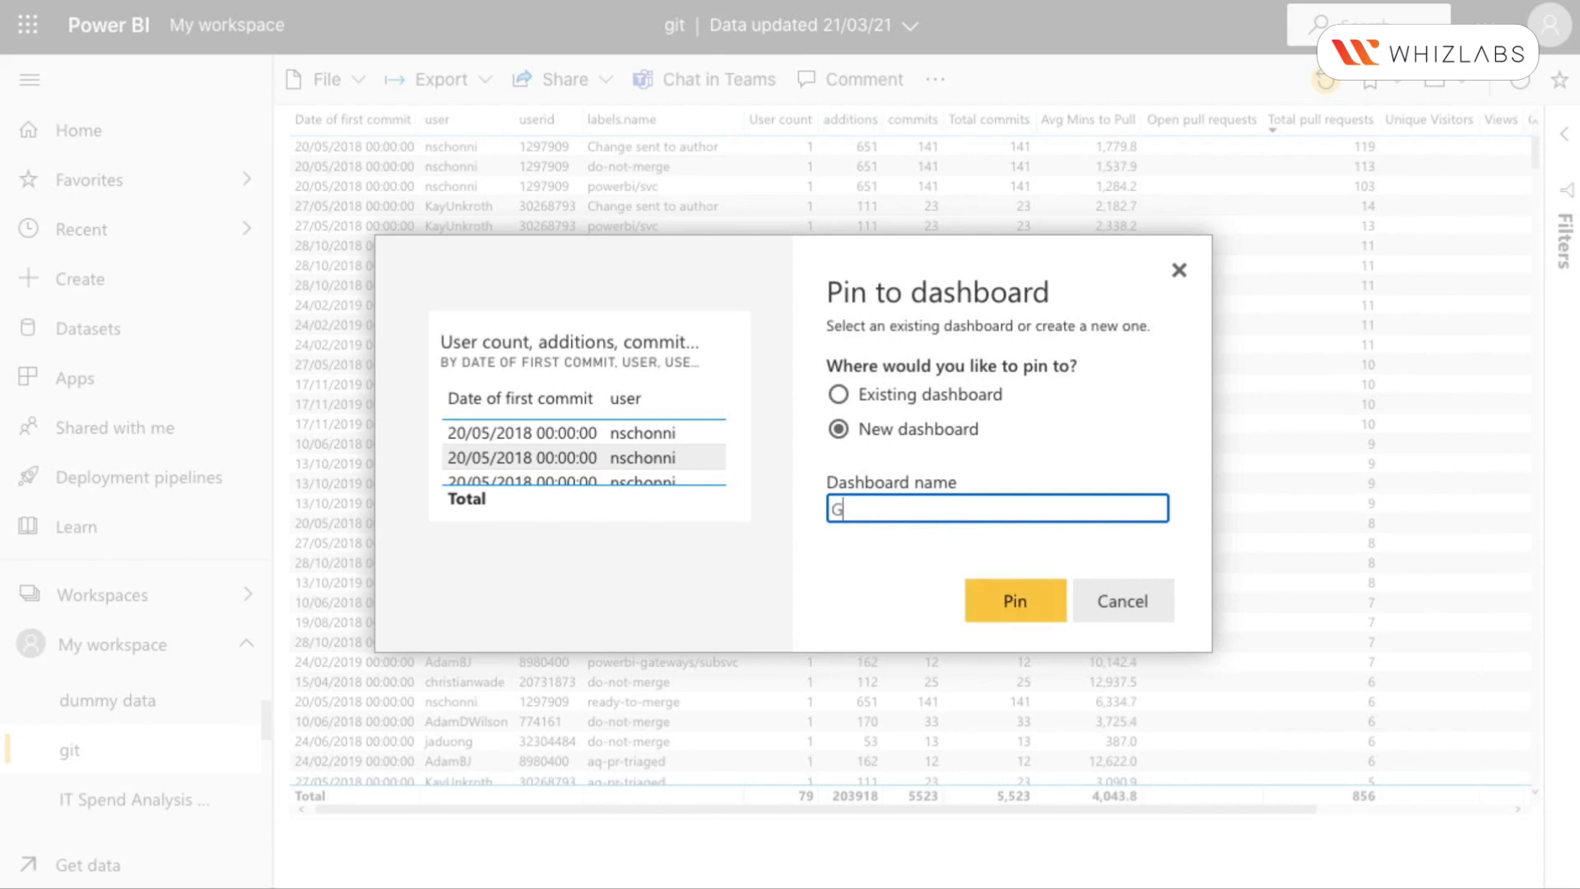
text(it_Dash)
click(990, 609)
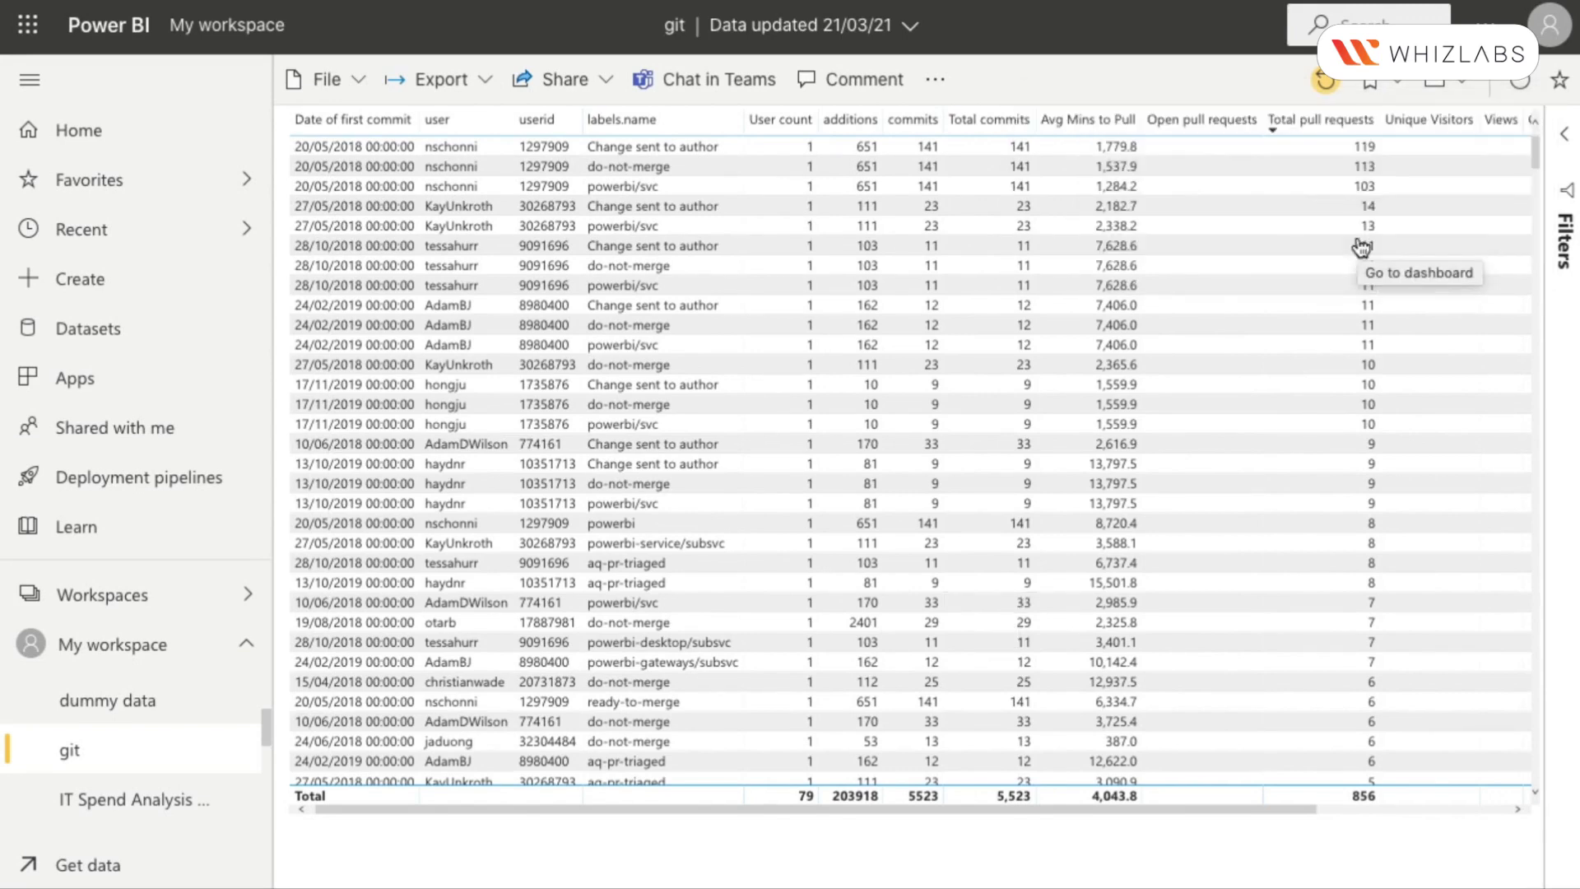
click(1361, 247)
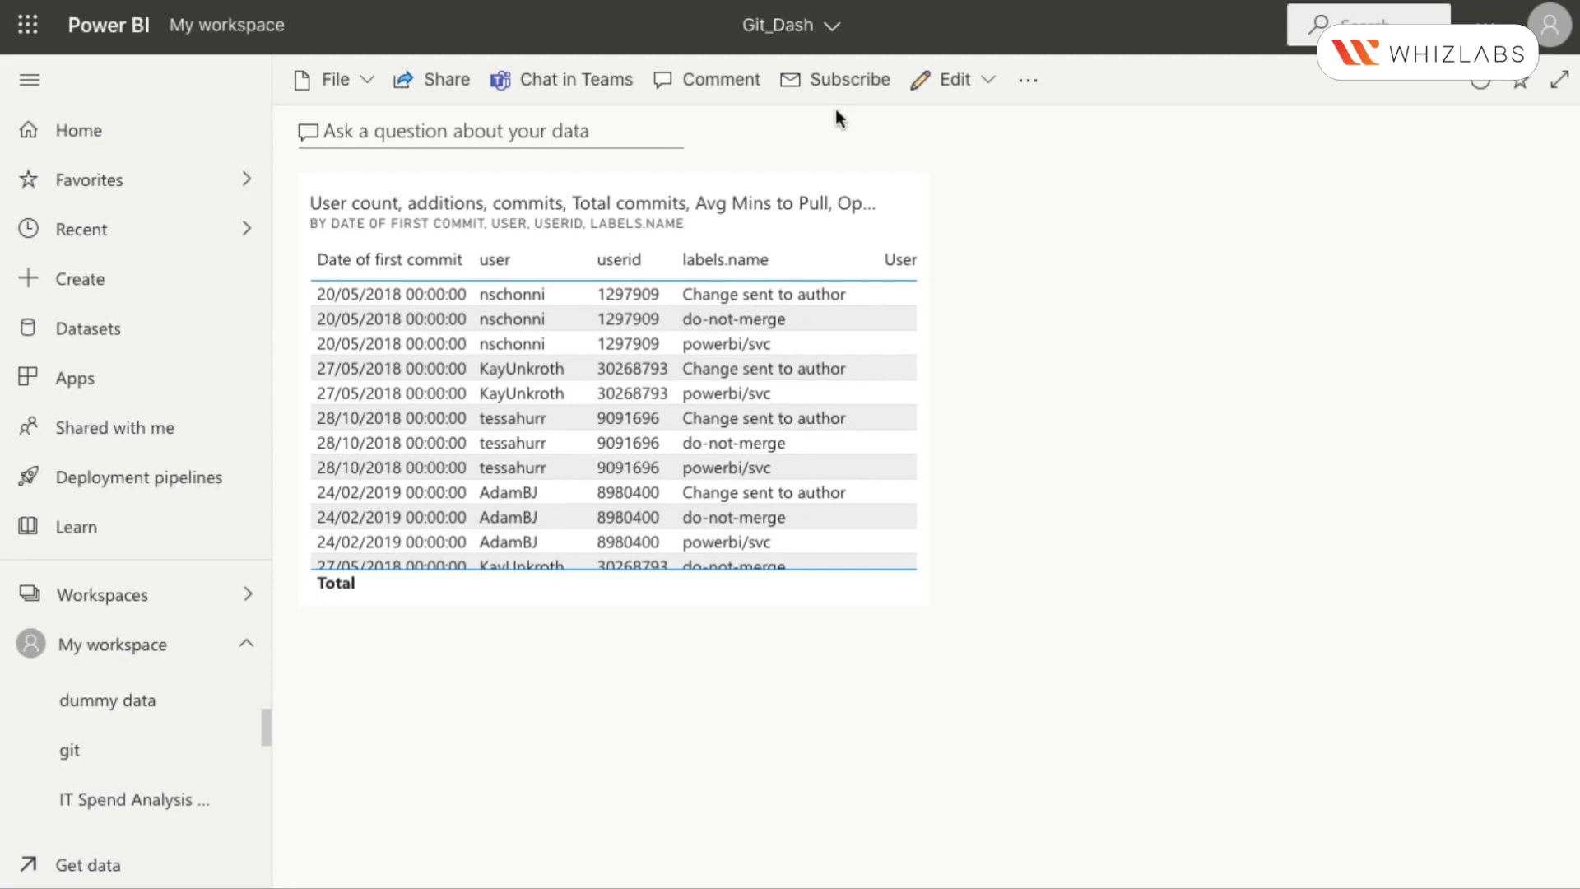
Step: Post the comment "This is Git Demo Report" on the dashboard and review it in the comments
click(751, 82)
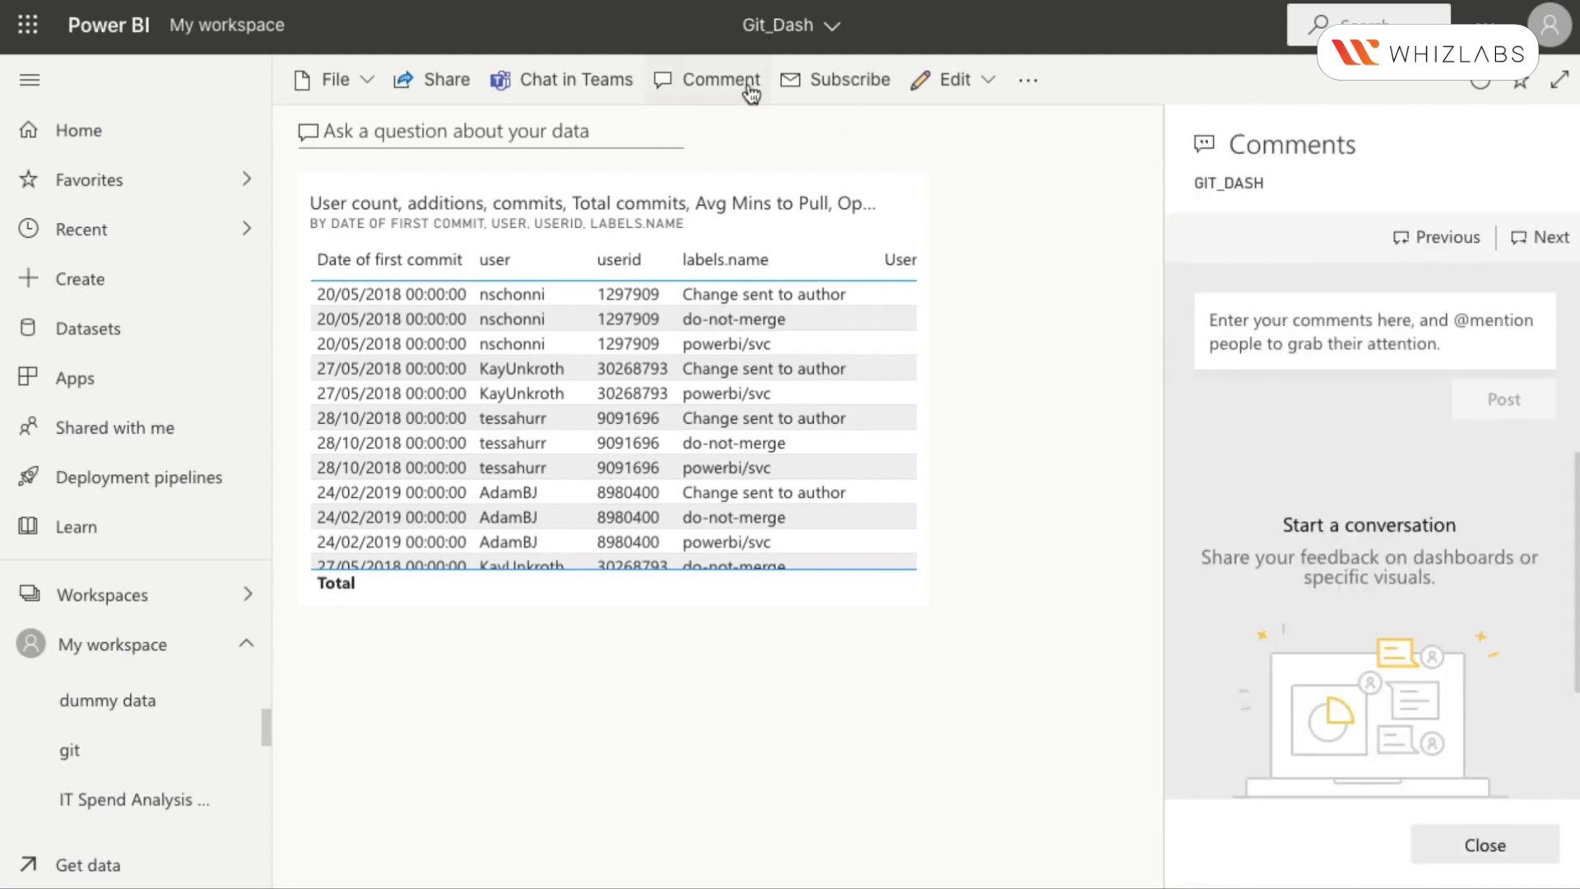
click(1264, 336)
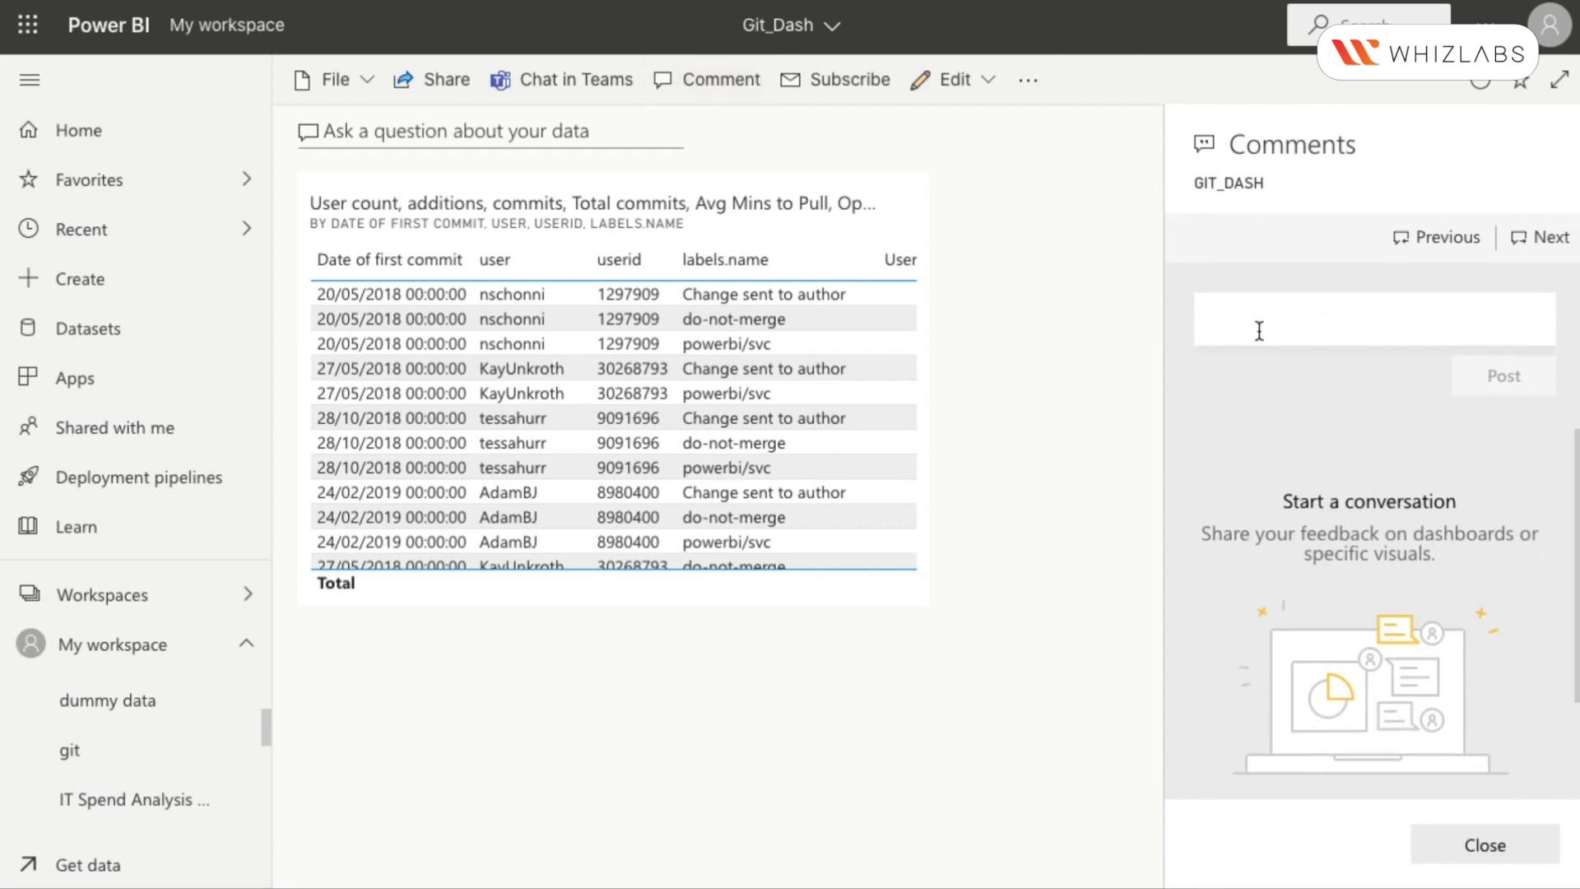
text(This i G)
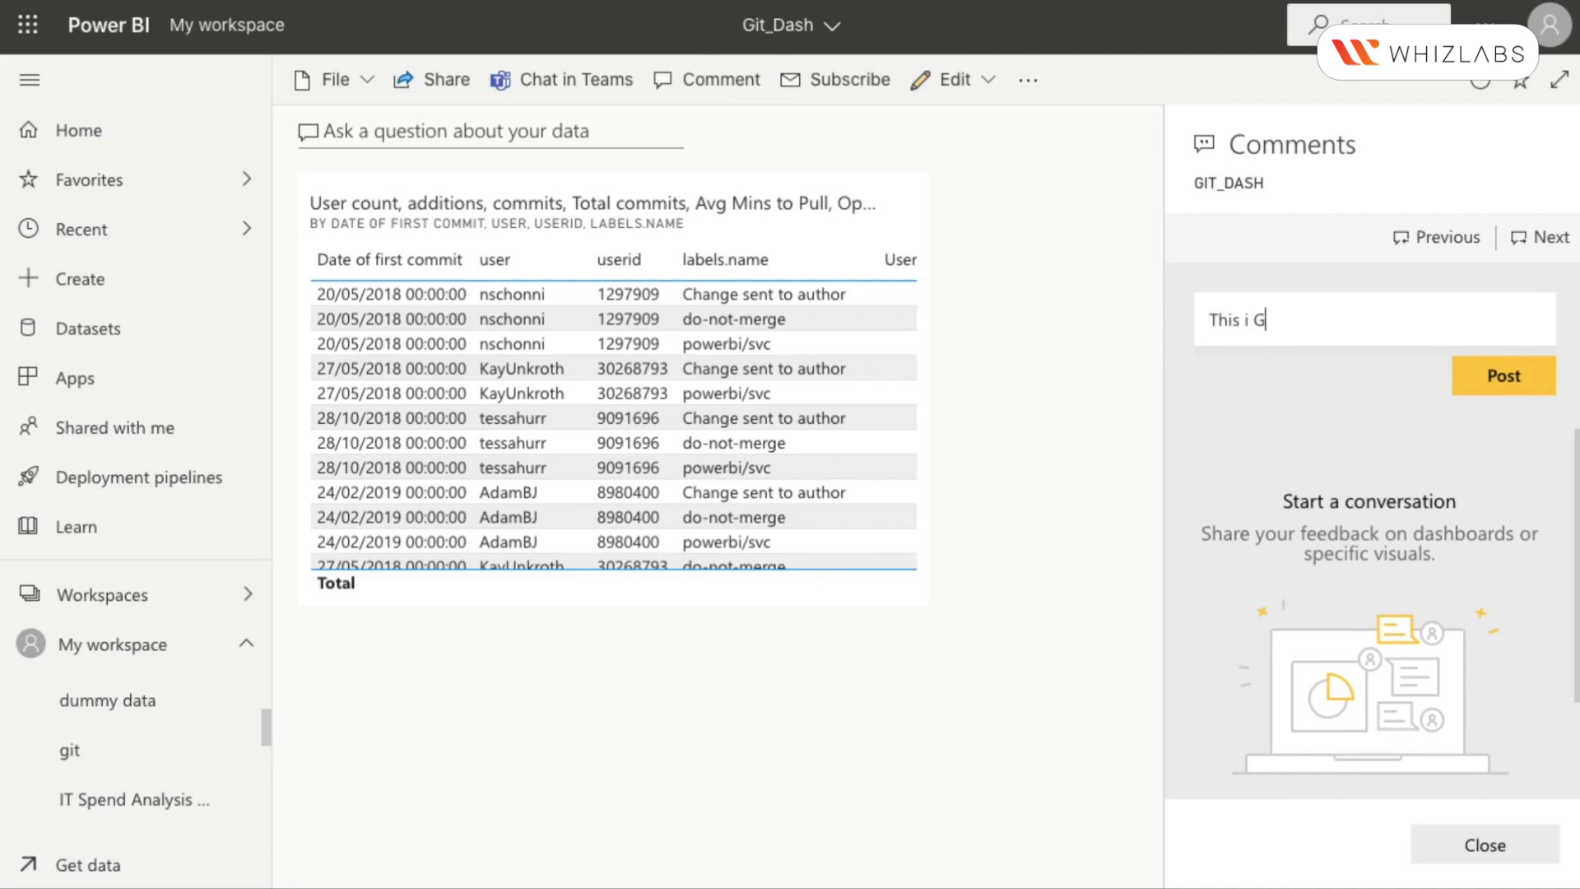
text(it Demo Report)
key(Left)
key(Left)
key(Left)
key(Left)
key(Left)
key(Left)
key(Left)
key(Left)
key(Left)
key(Left)
key(Left)
key(Left)
key(Left)
key(Left)
key(Left)
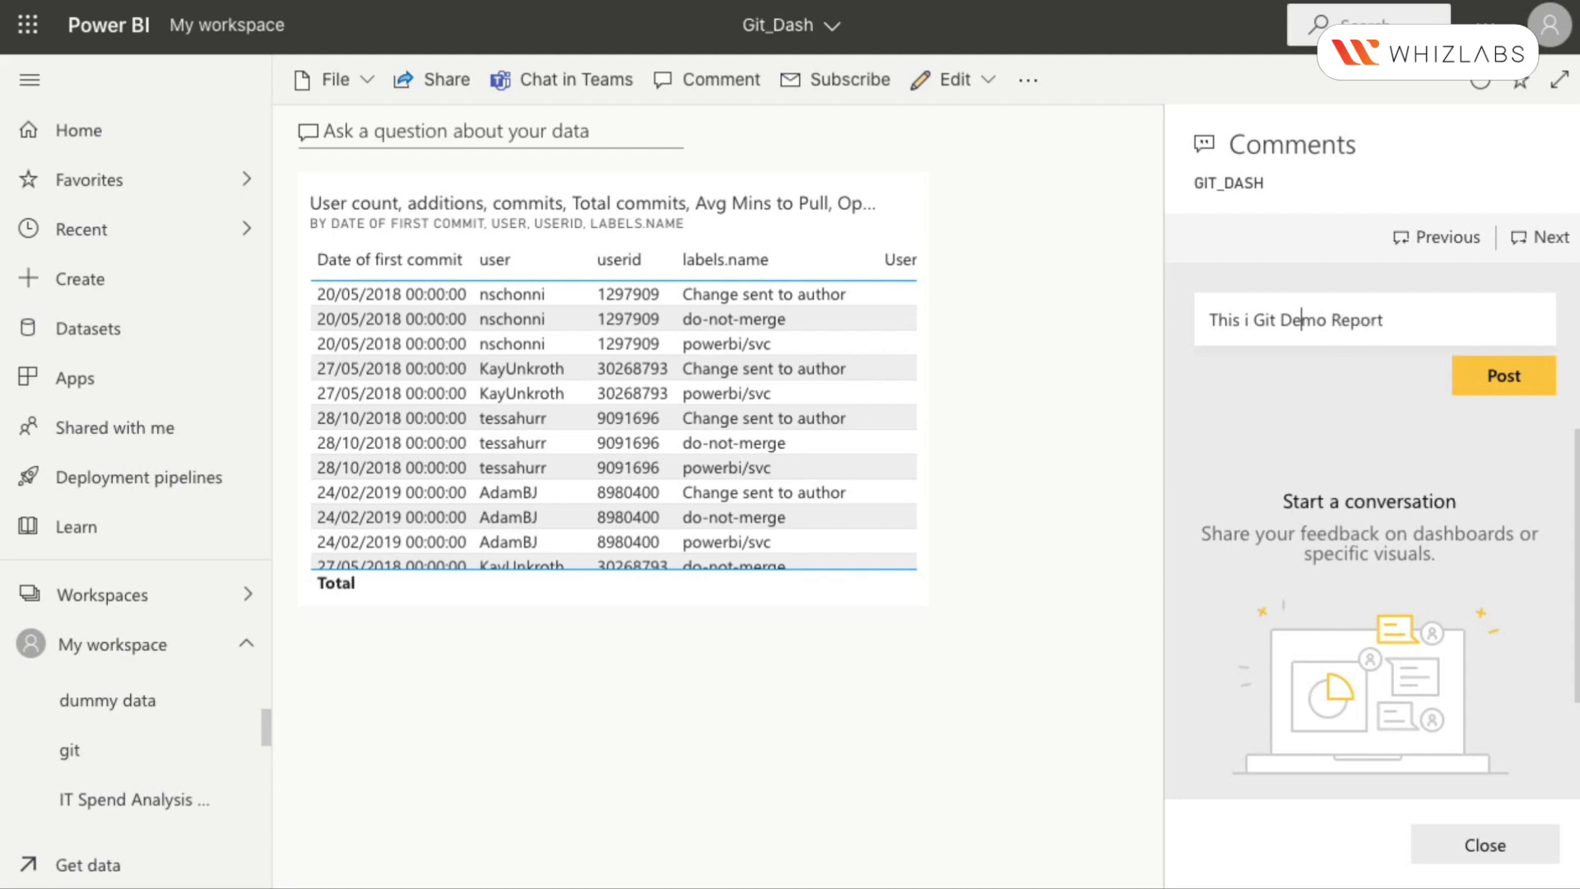
text(s)
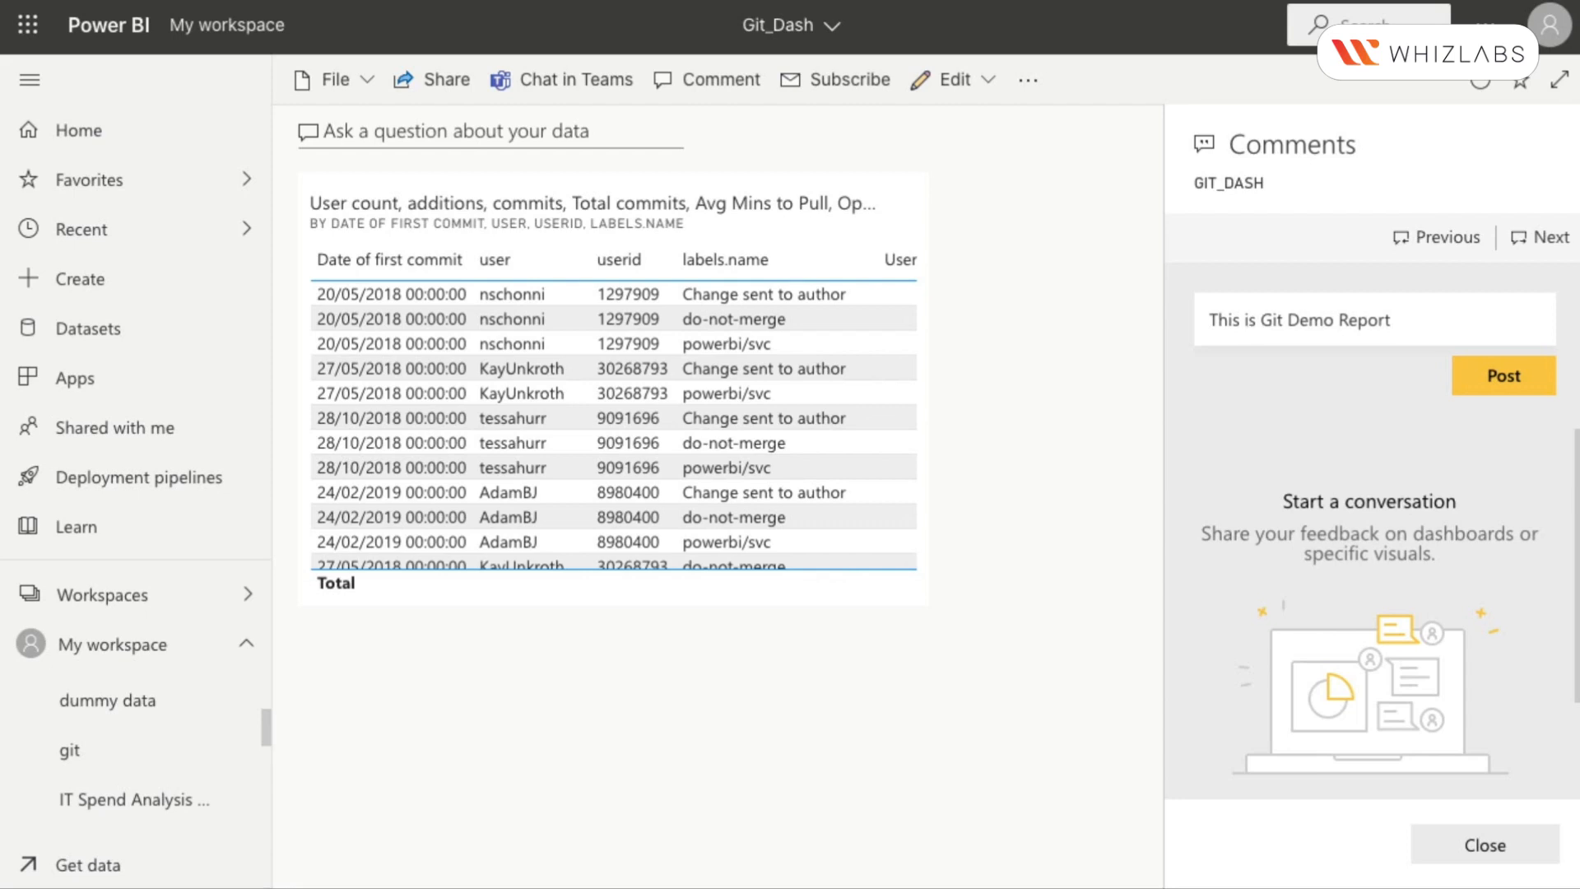
click(1472, 381)
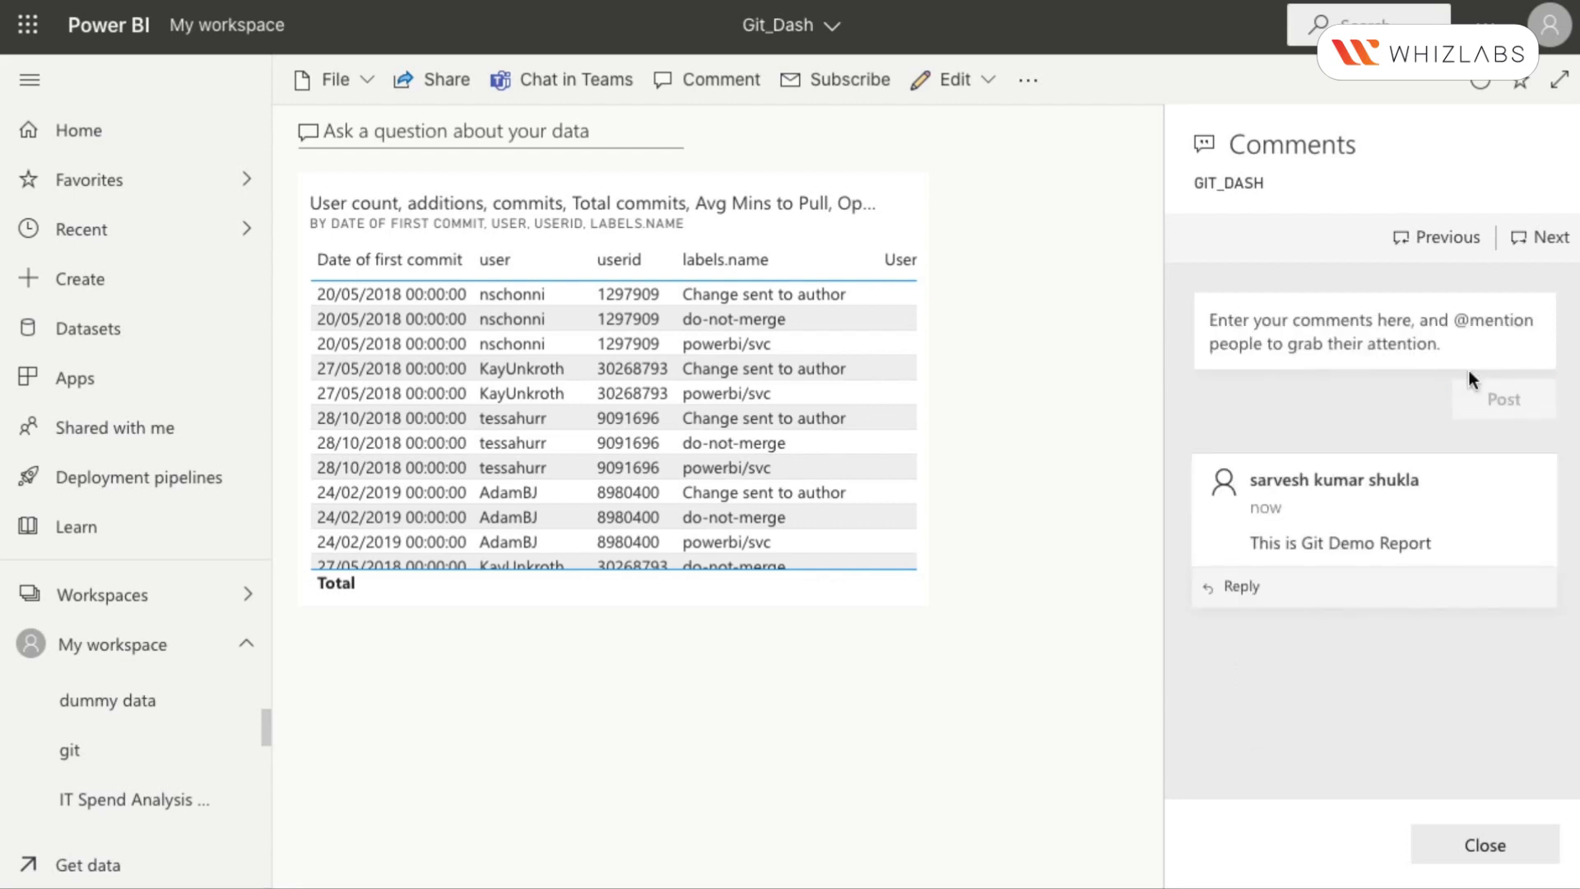
click(1485, 843)
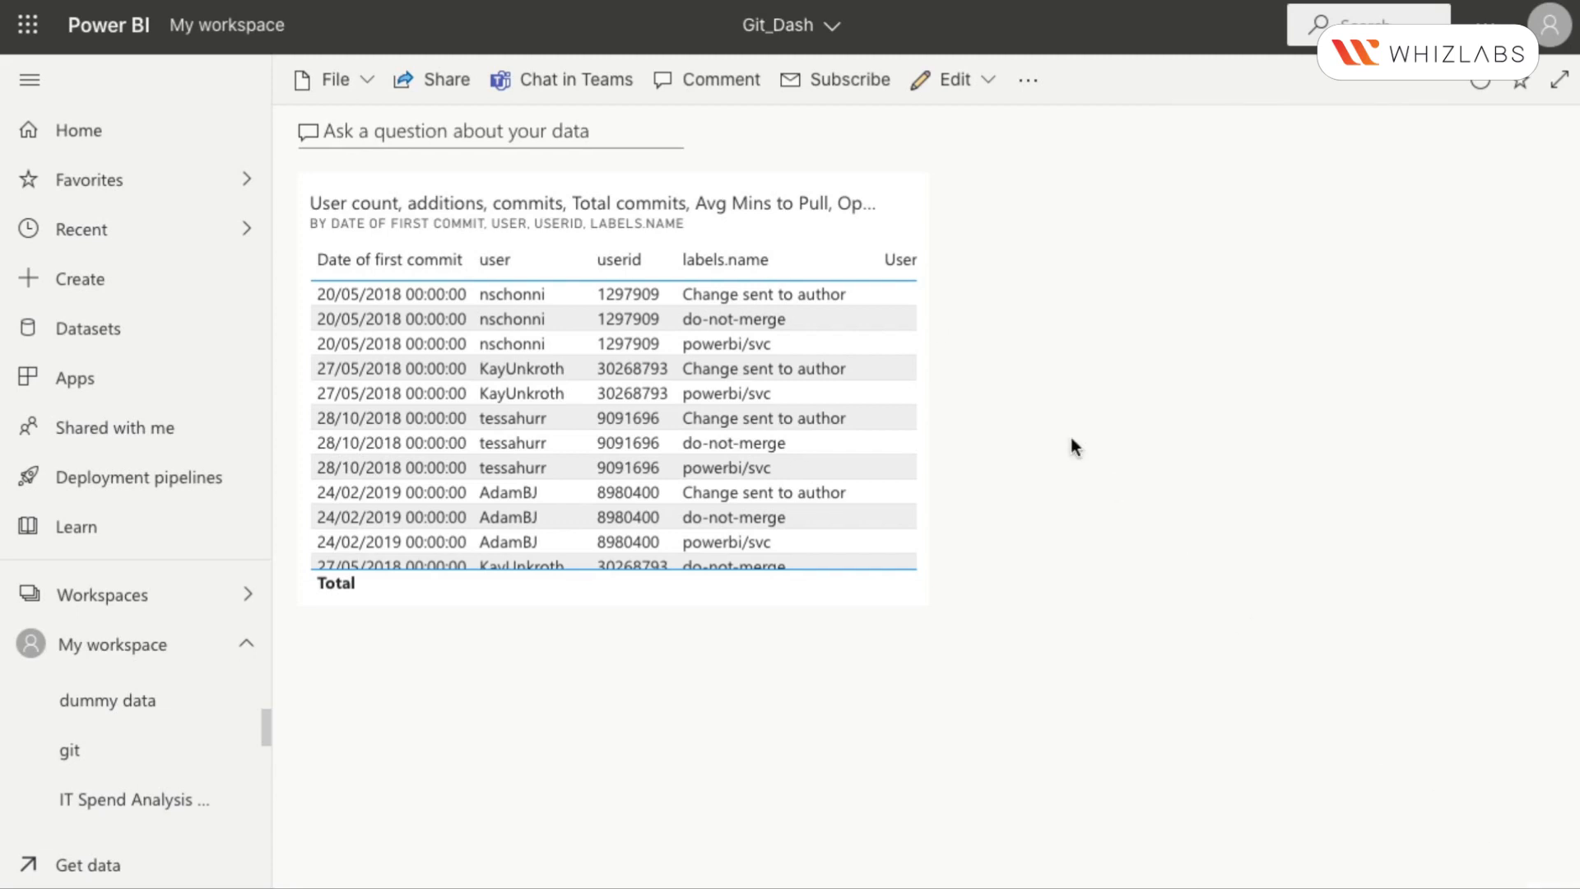
click(710, 89)
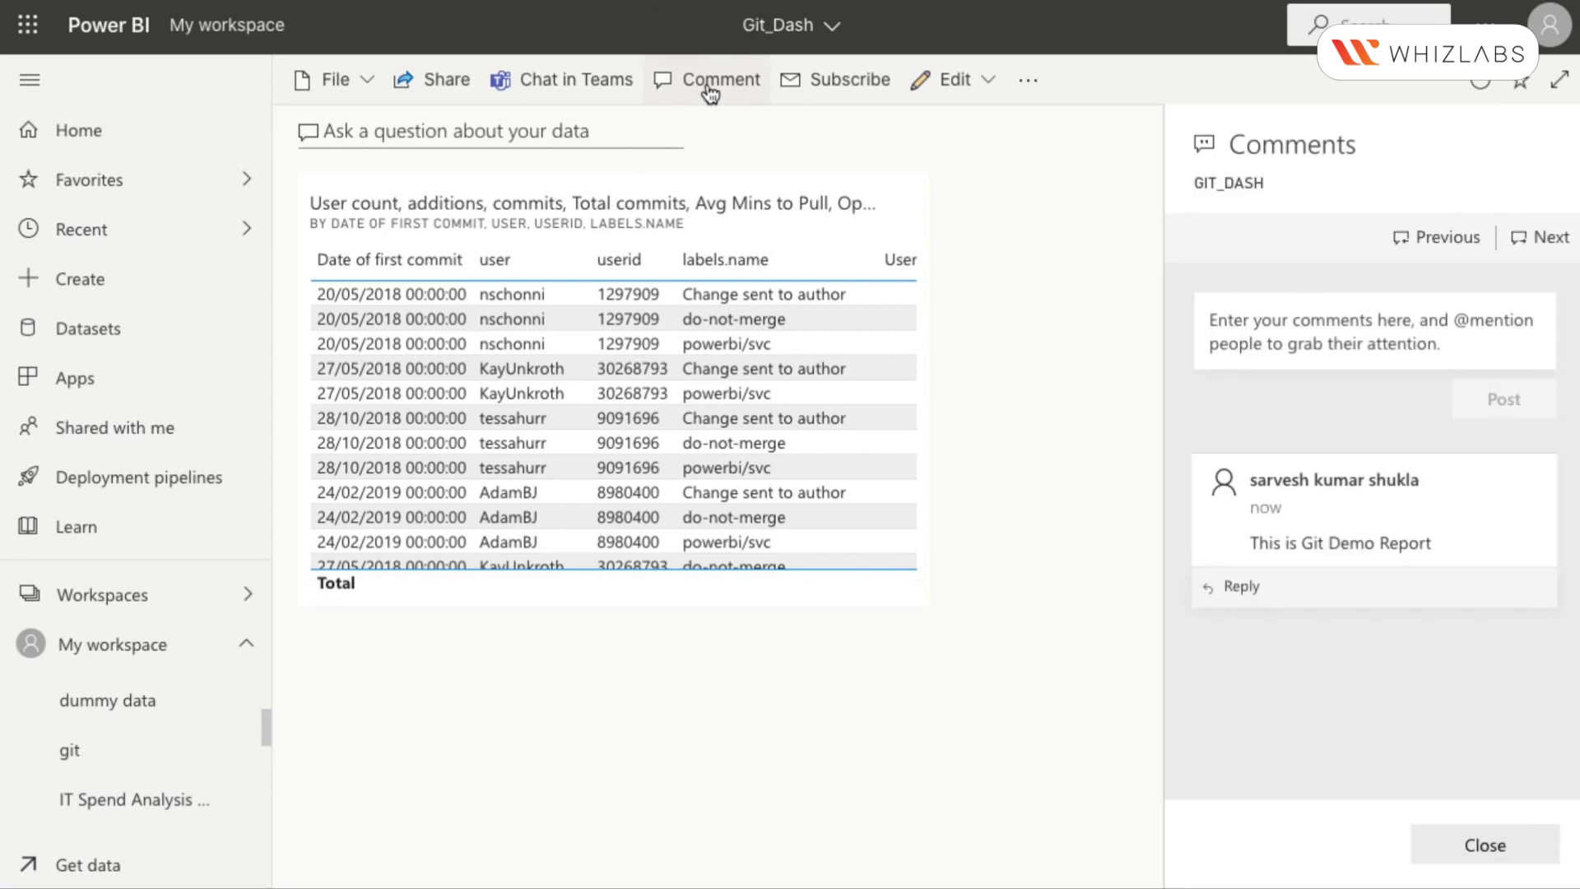
click(710, 90)
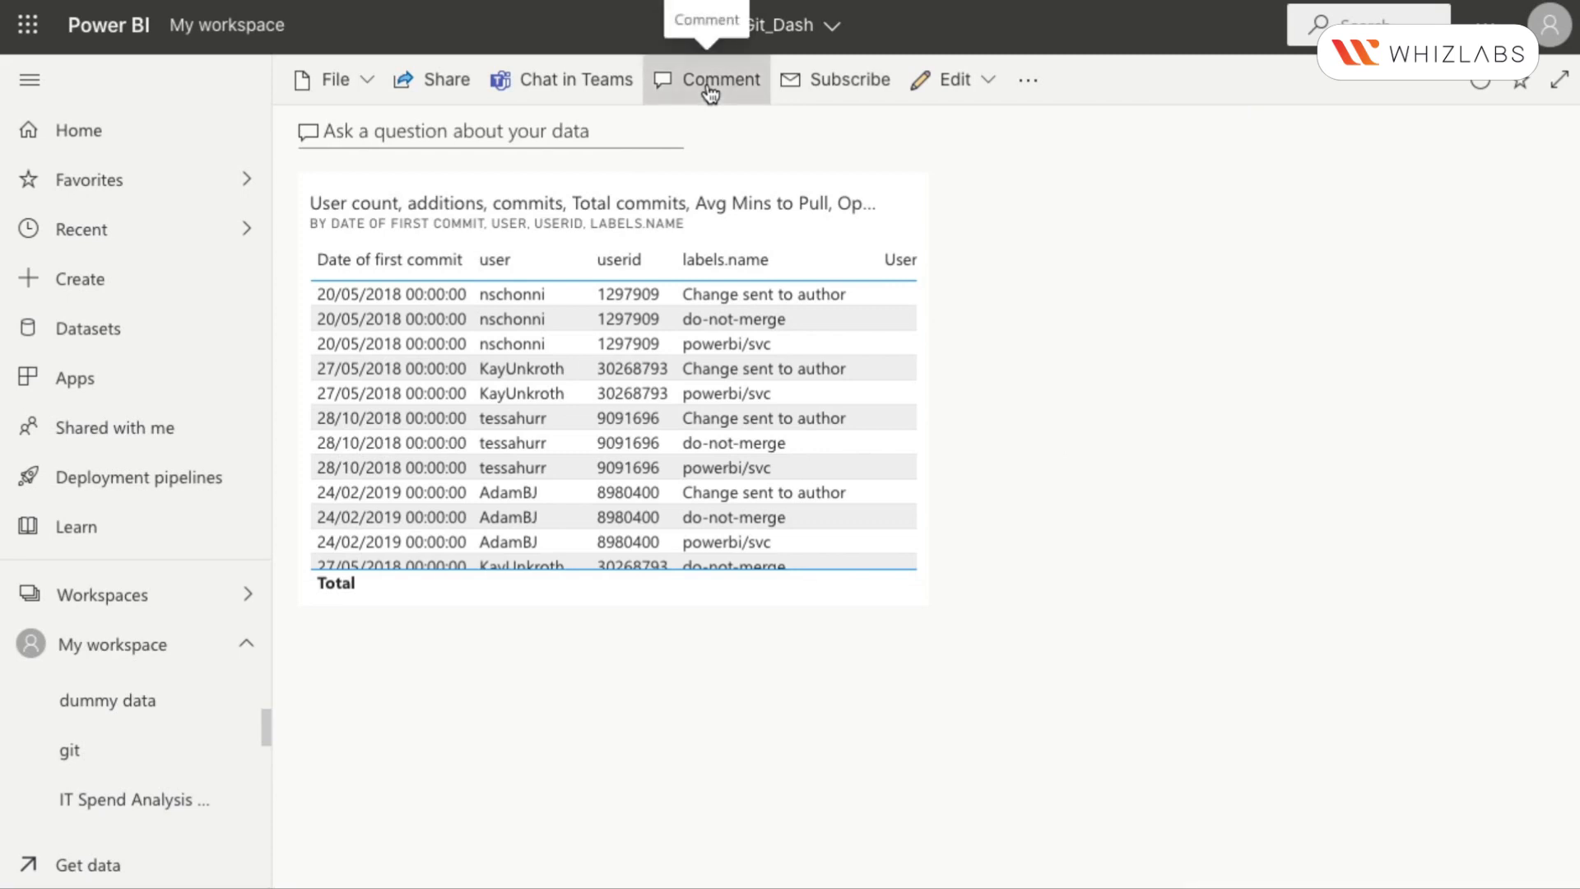
Step: Add a text box tile to the dashboard with the displayed title Git_Demo and subtitle Demo
click(992, 83)
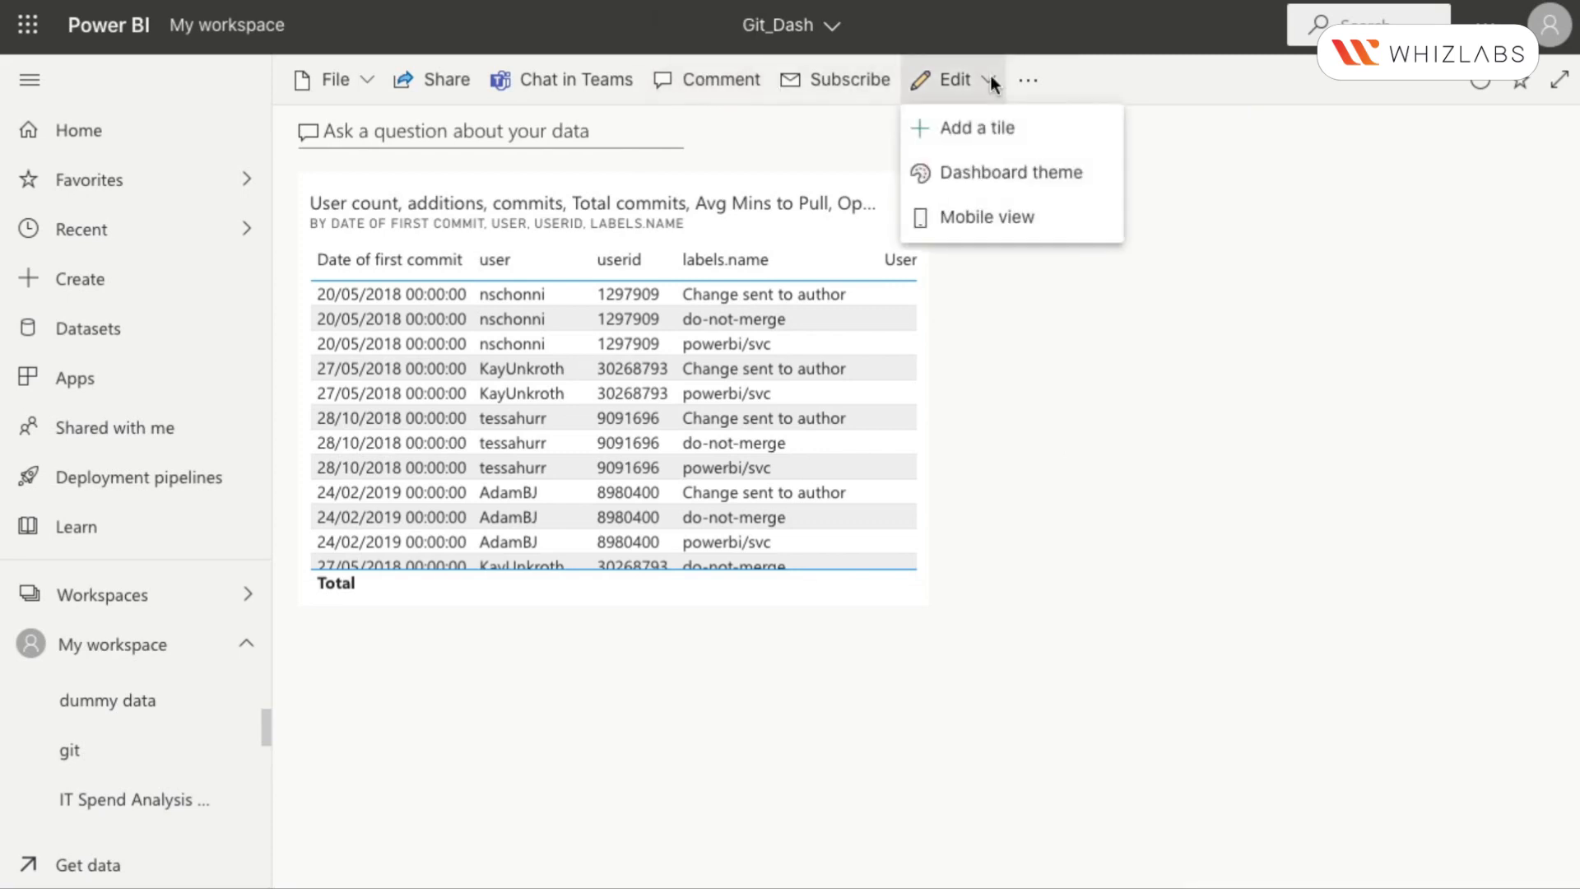
click(977, 128)
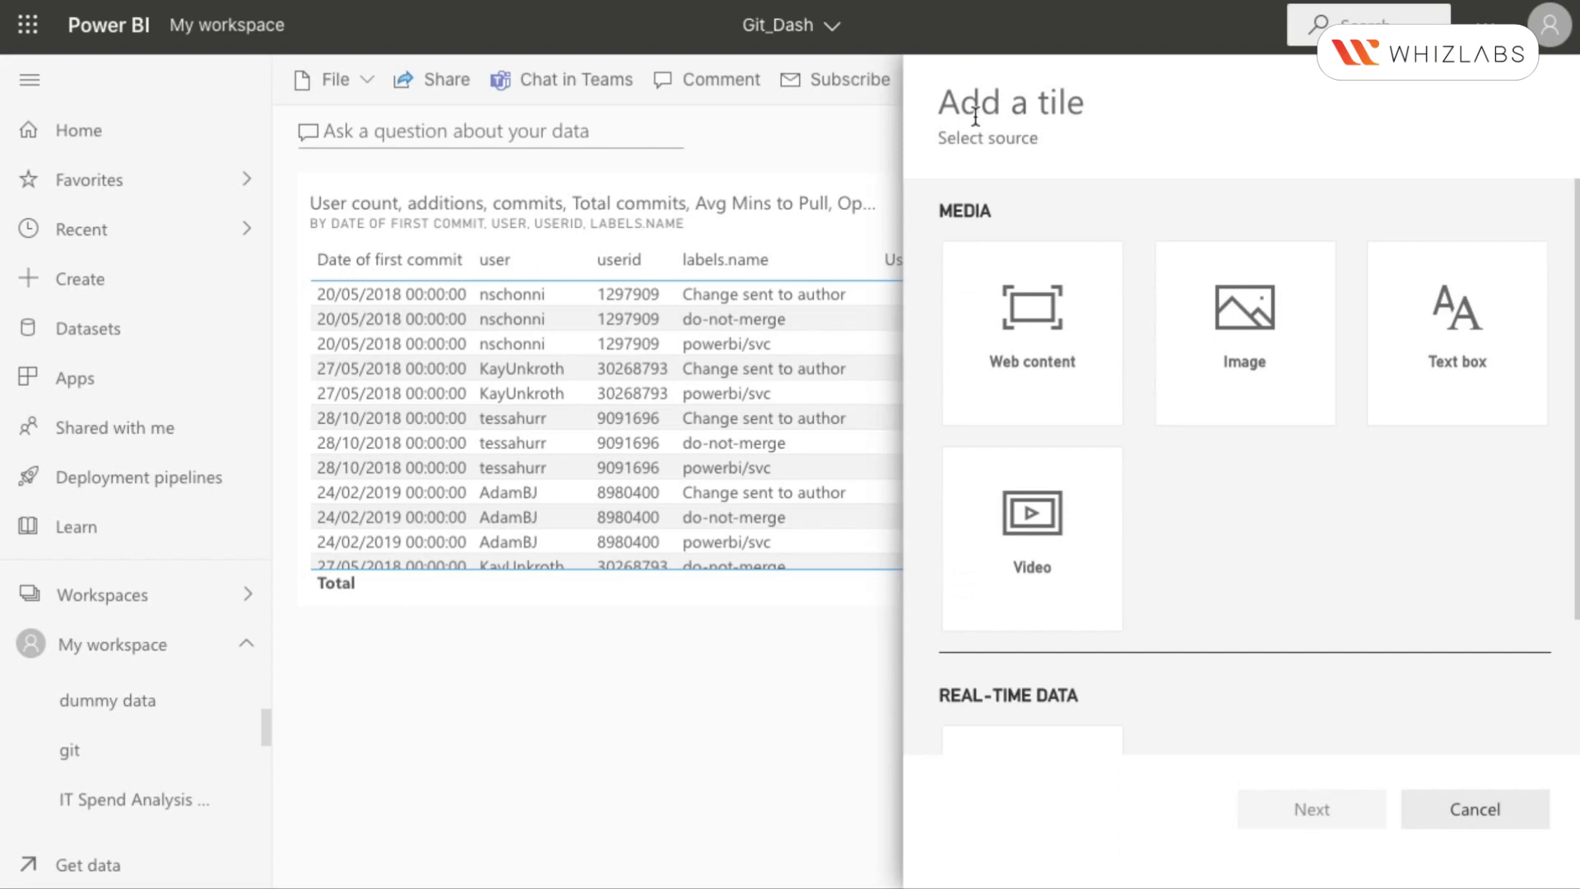
click(1400, 288)
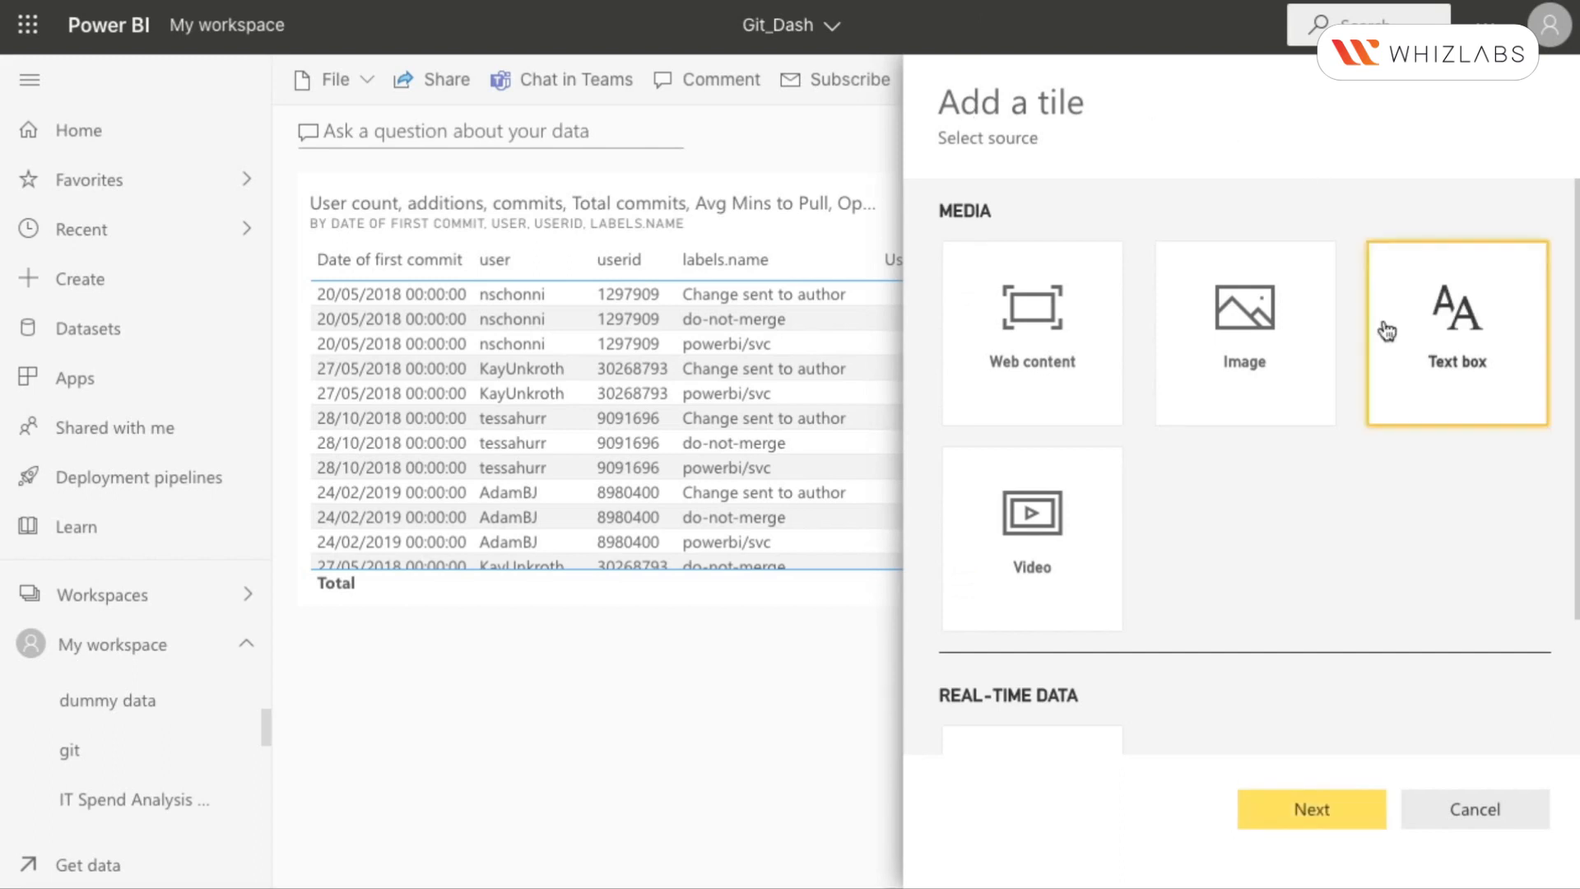
click(1297, 817)
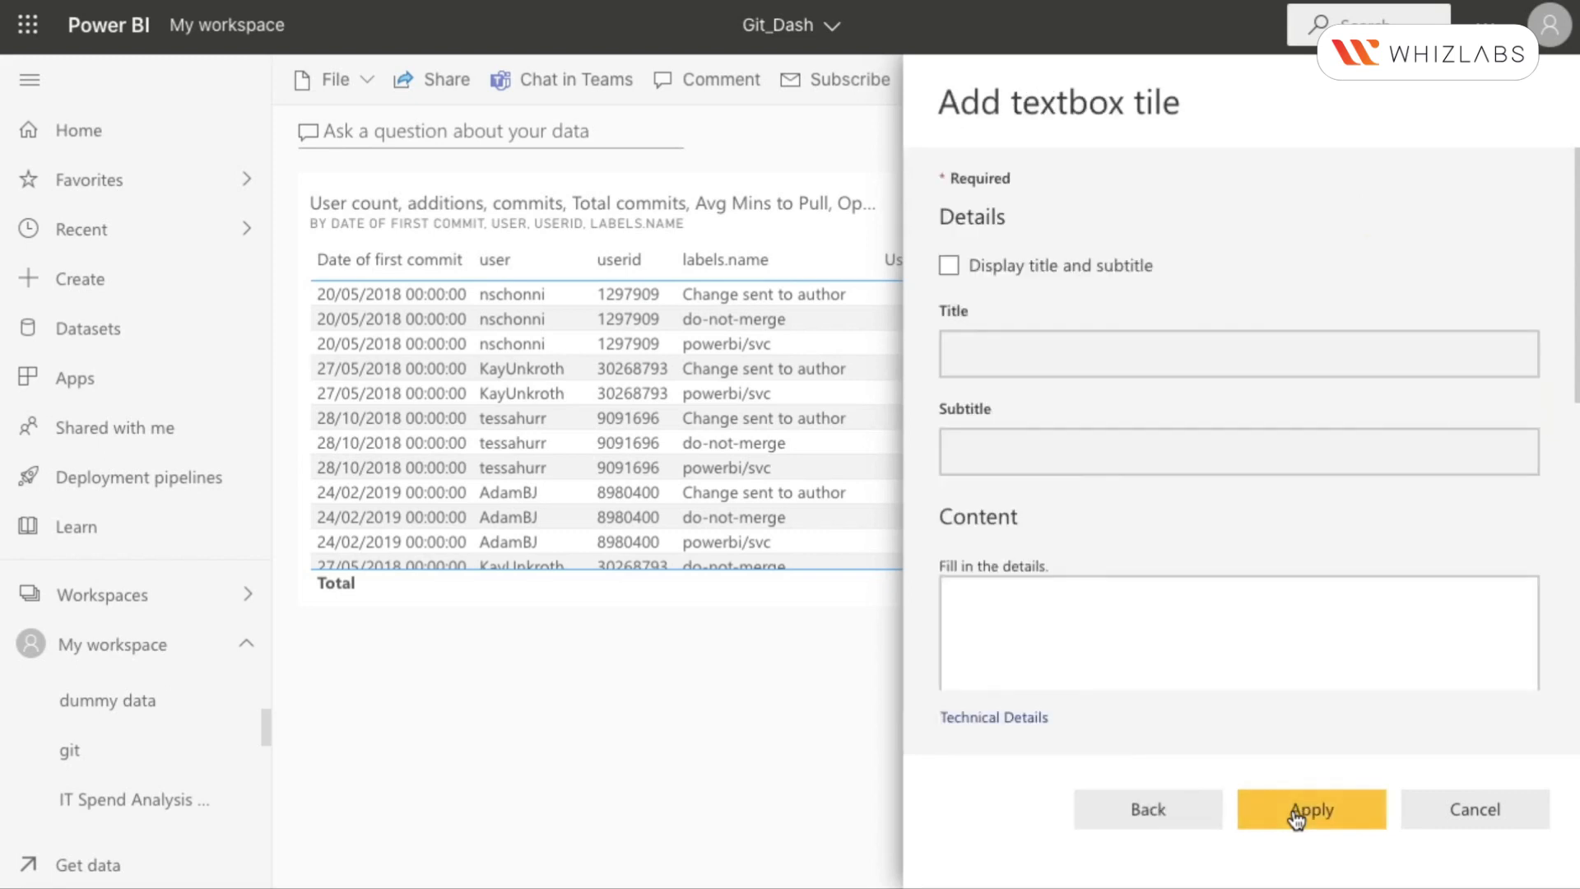
click(948, 265)
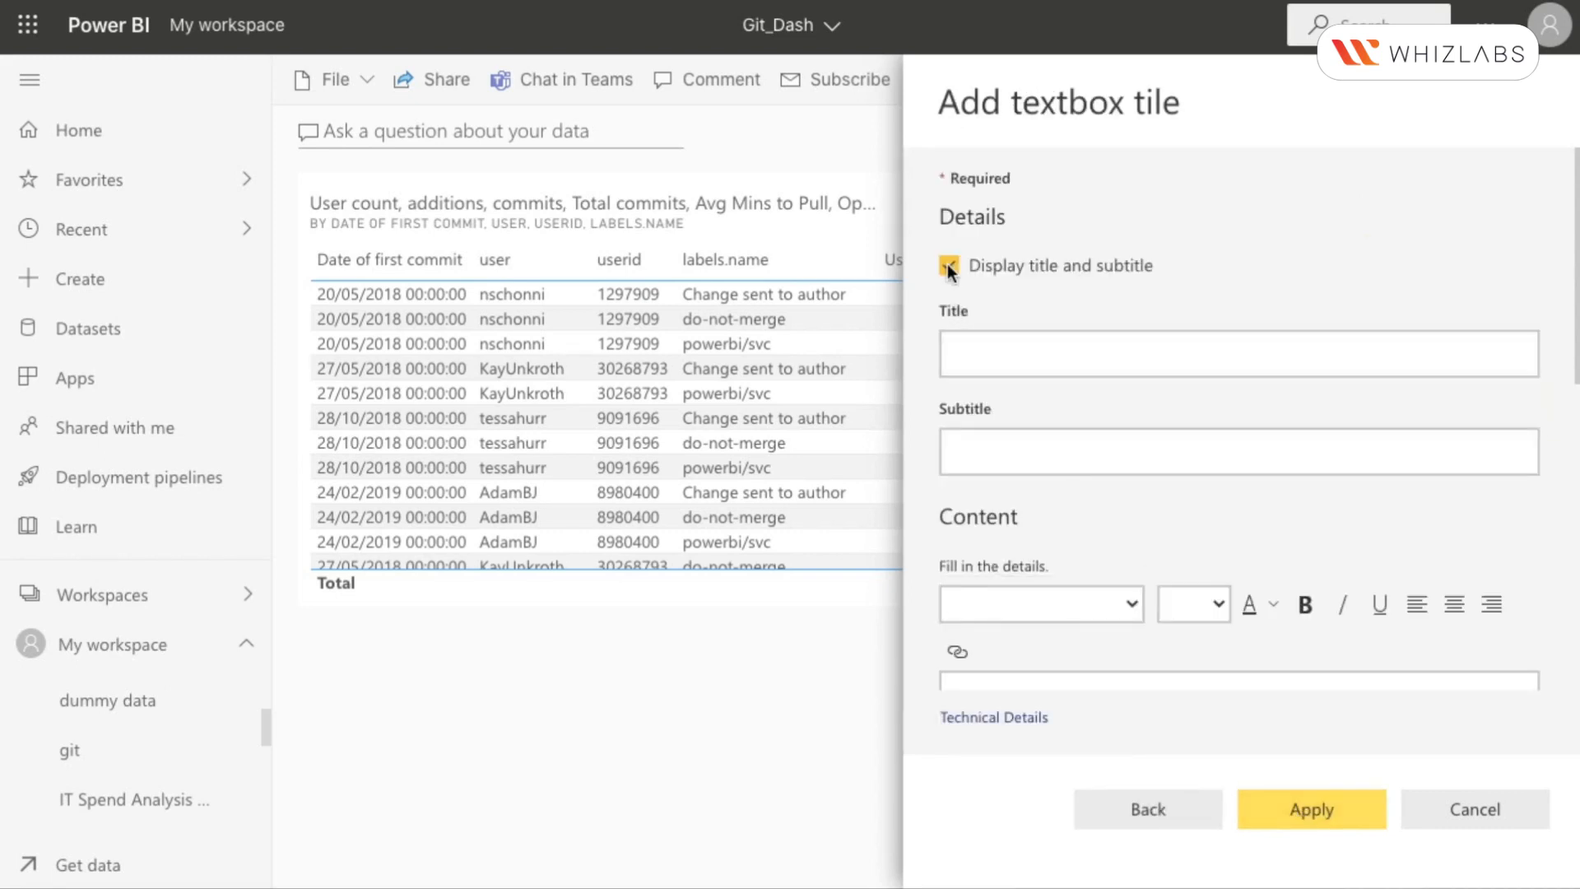
click(969, 353)
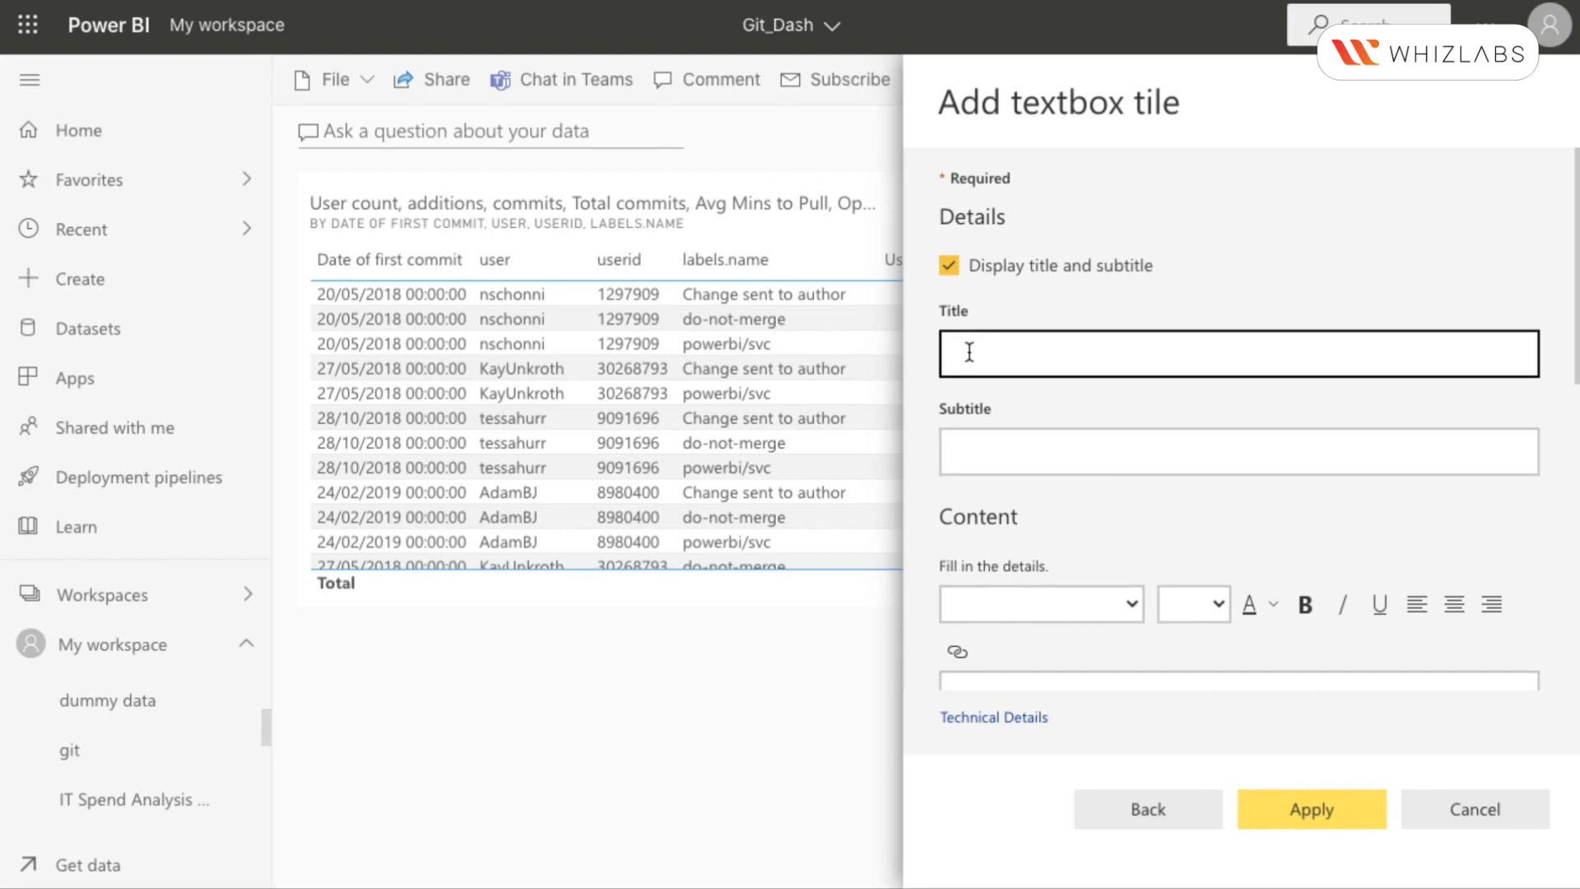
text(Git)
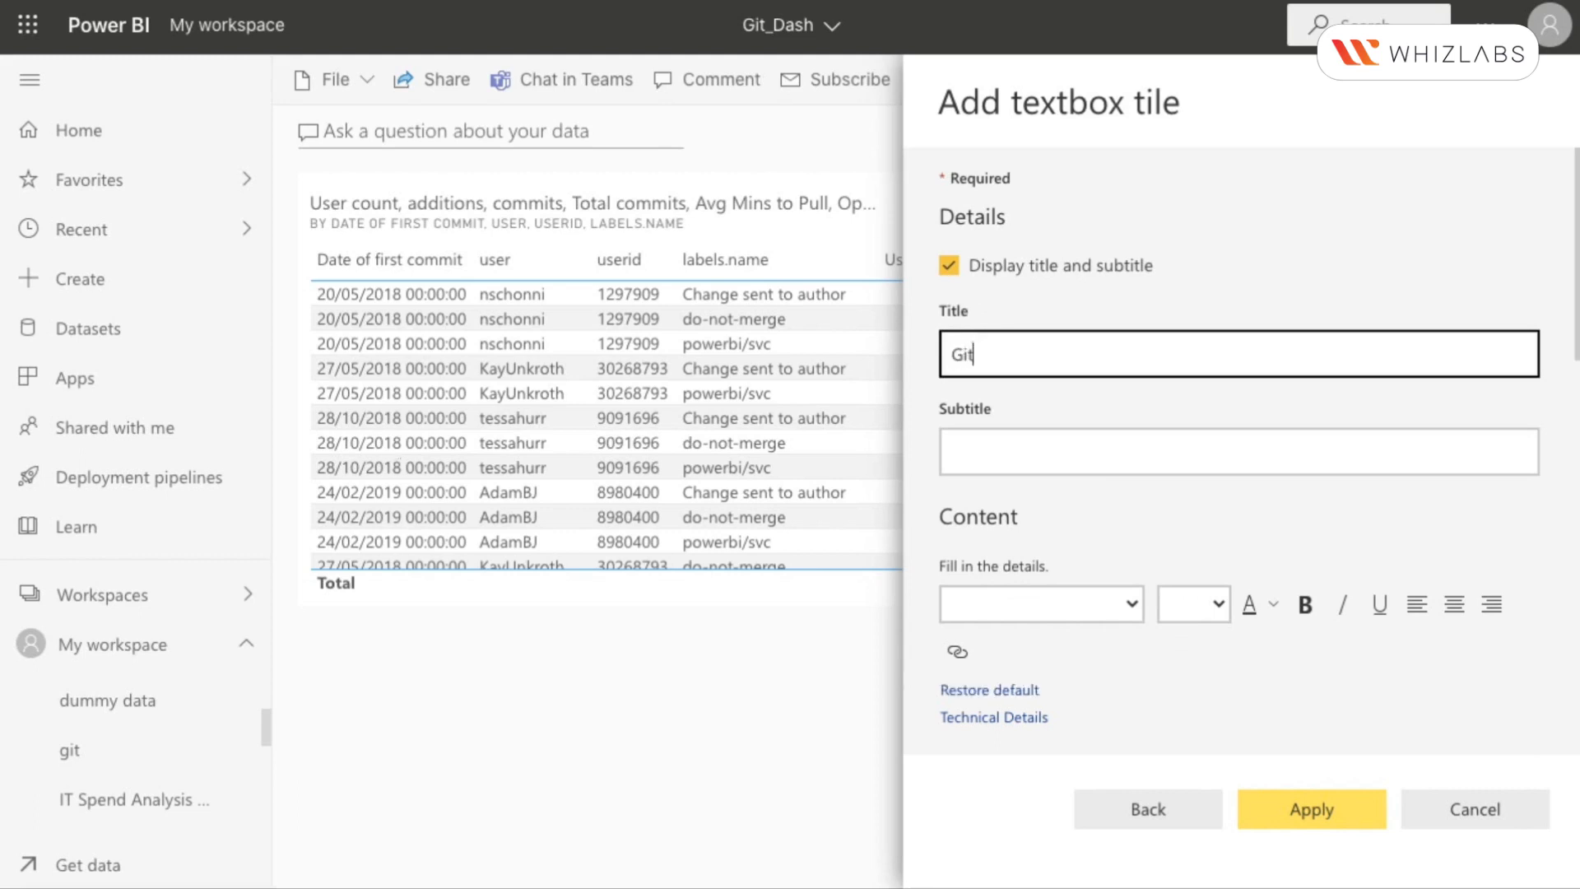
text(_Demo)
key(Tab)
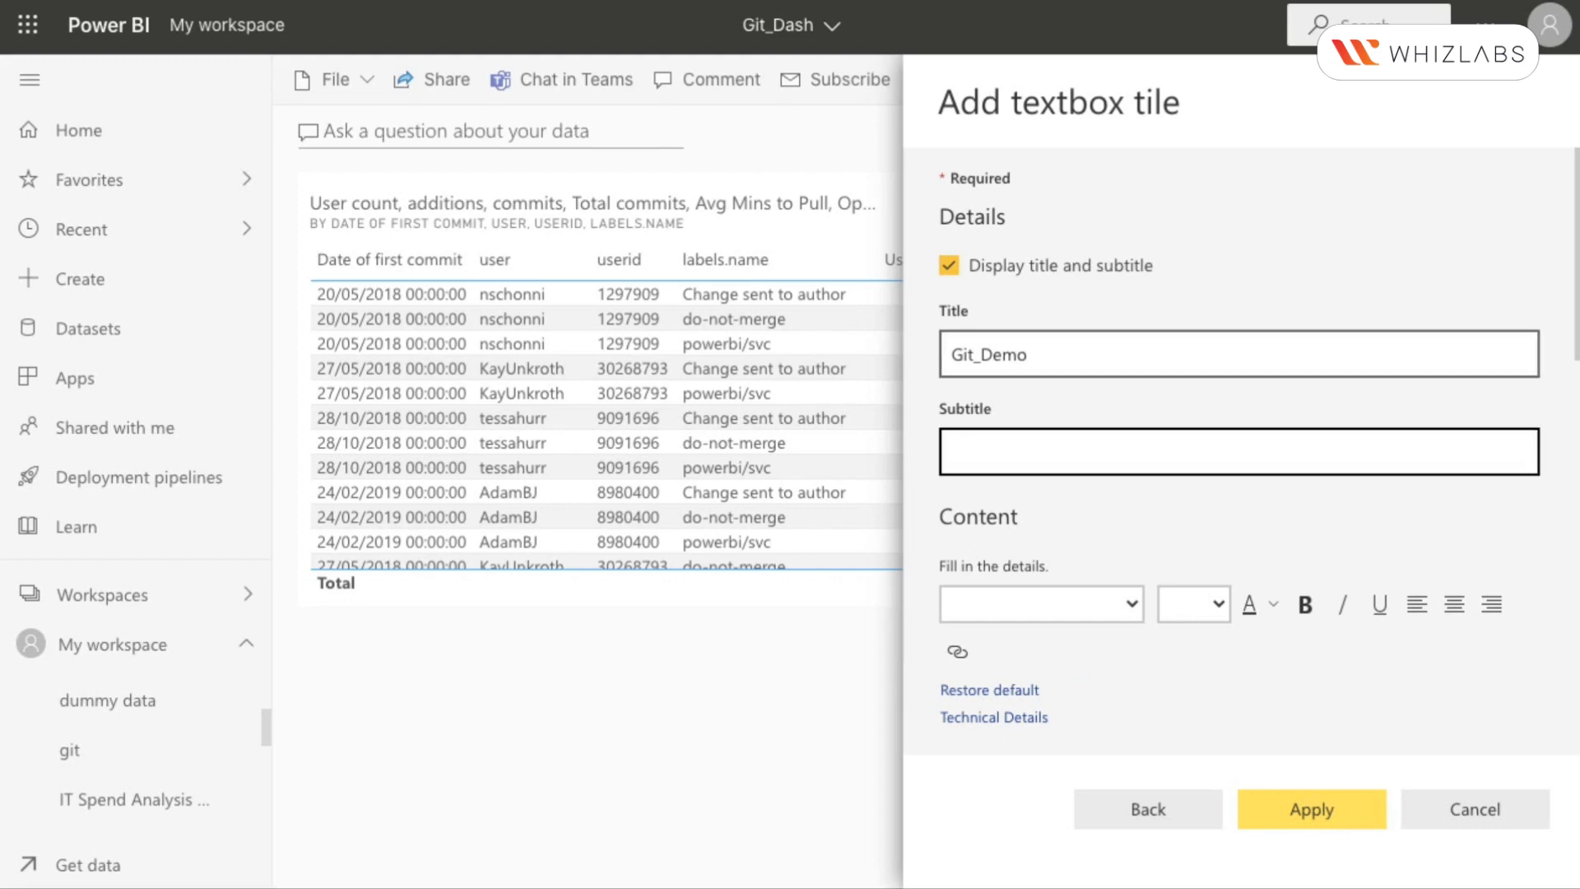
text(Demo)
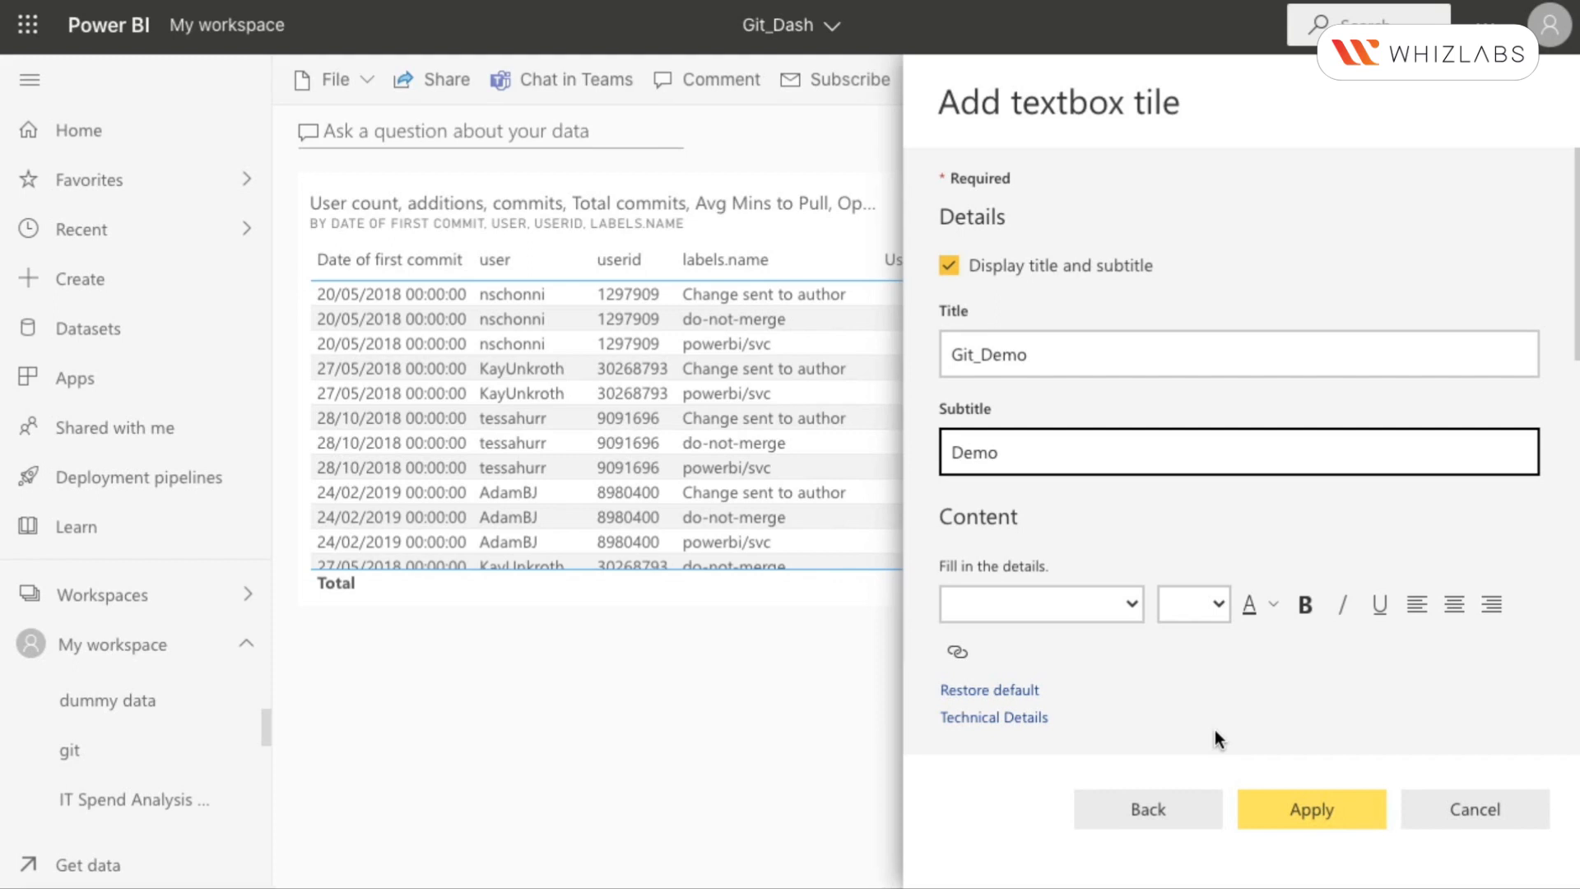
click(1258, 811)
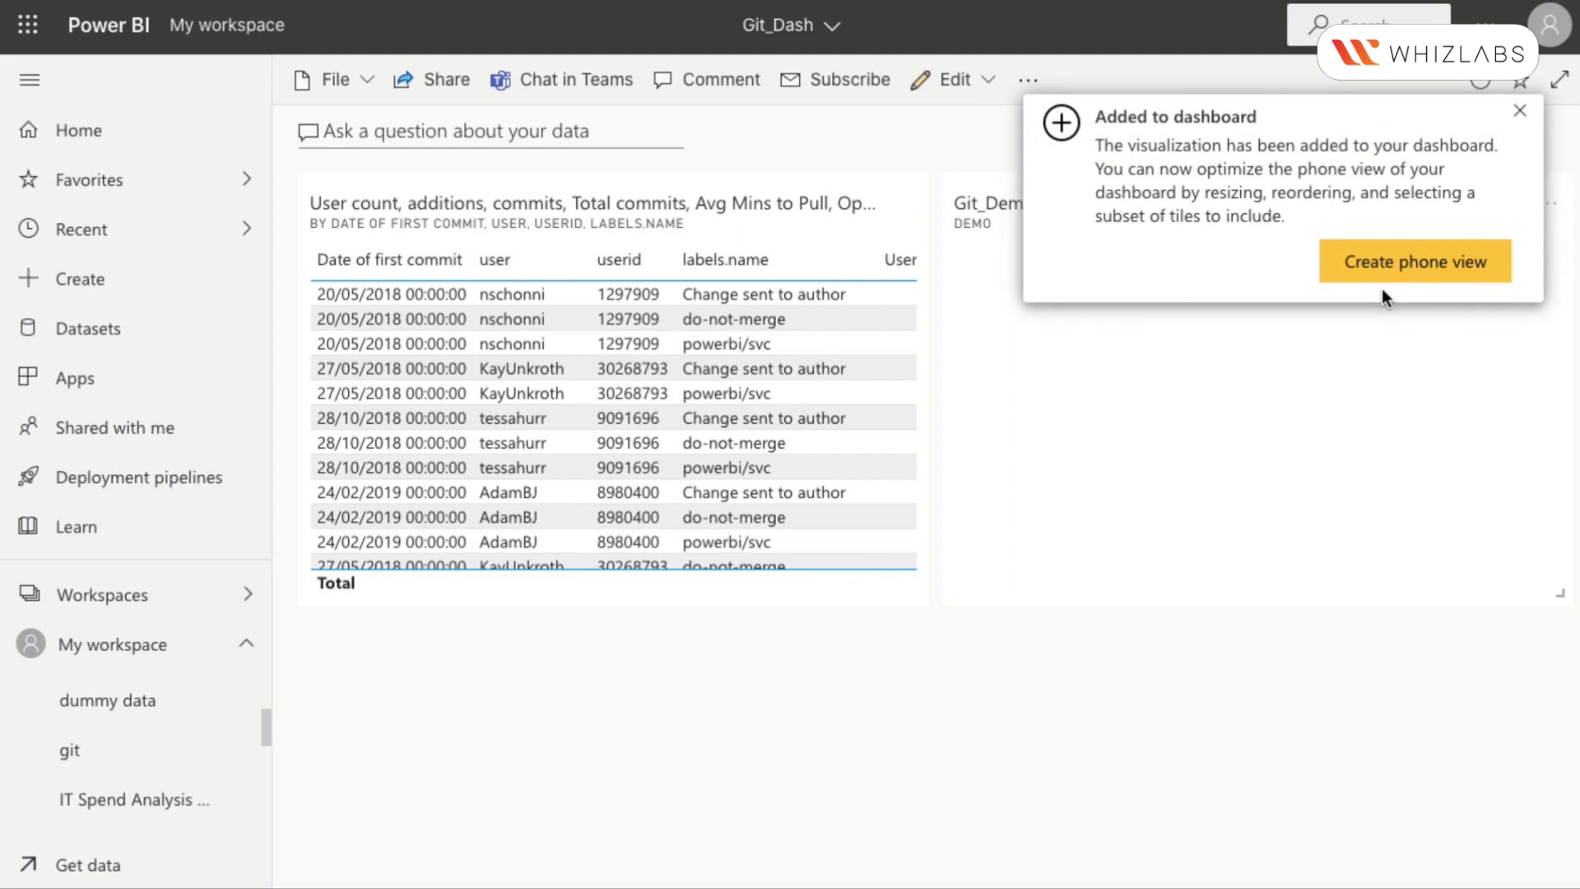
Step: Create the phone view of the dashboard and return to the web view
click(1387, 271)
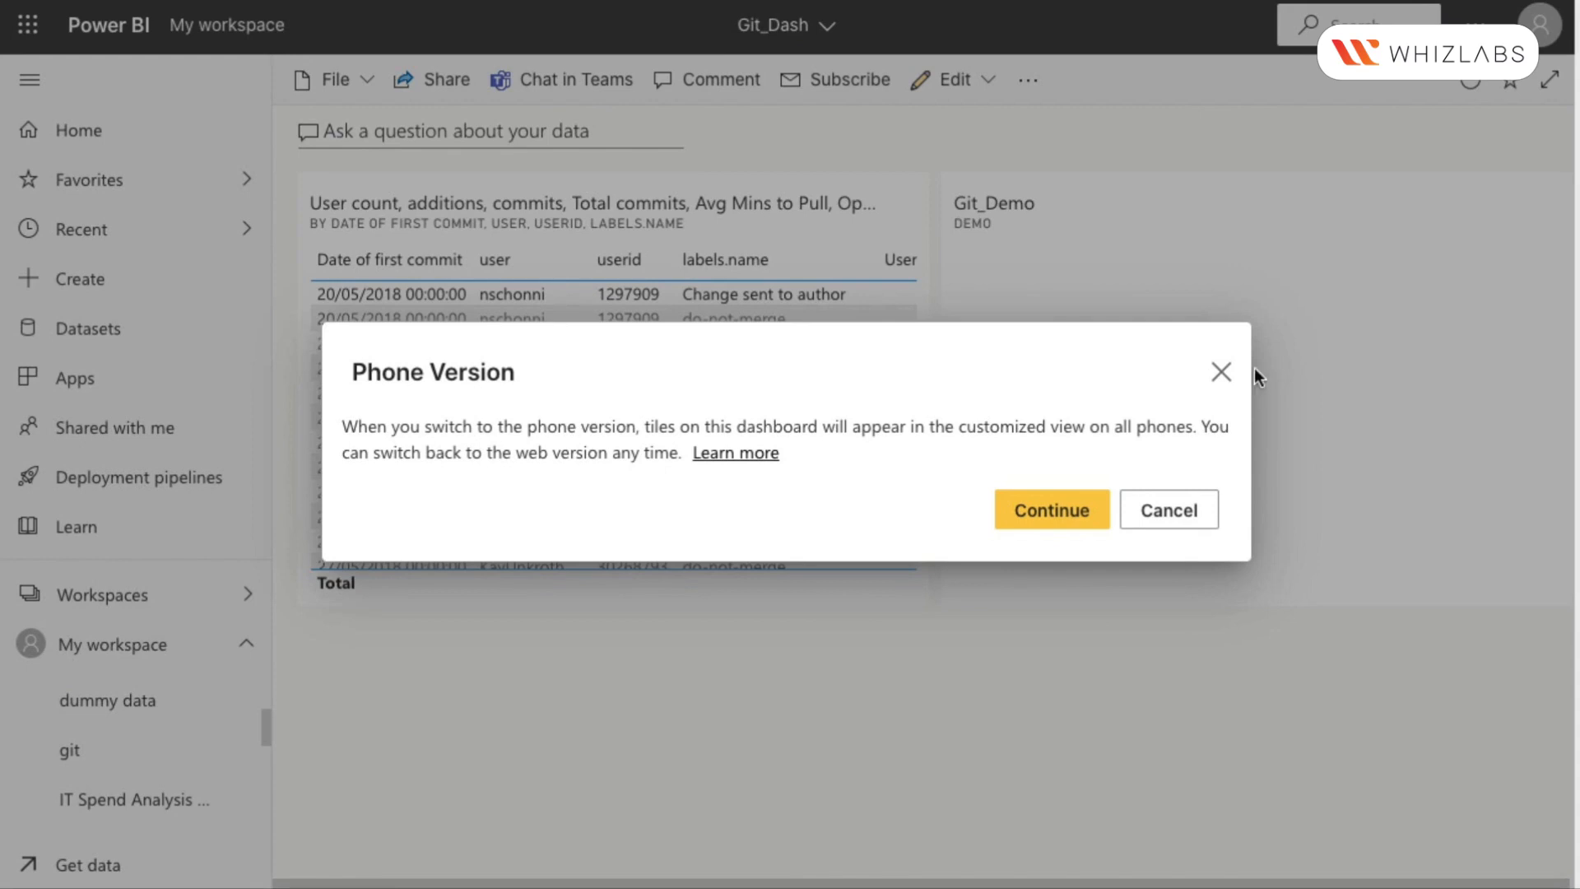
click(1052, 516)
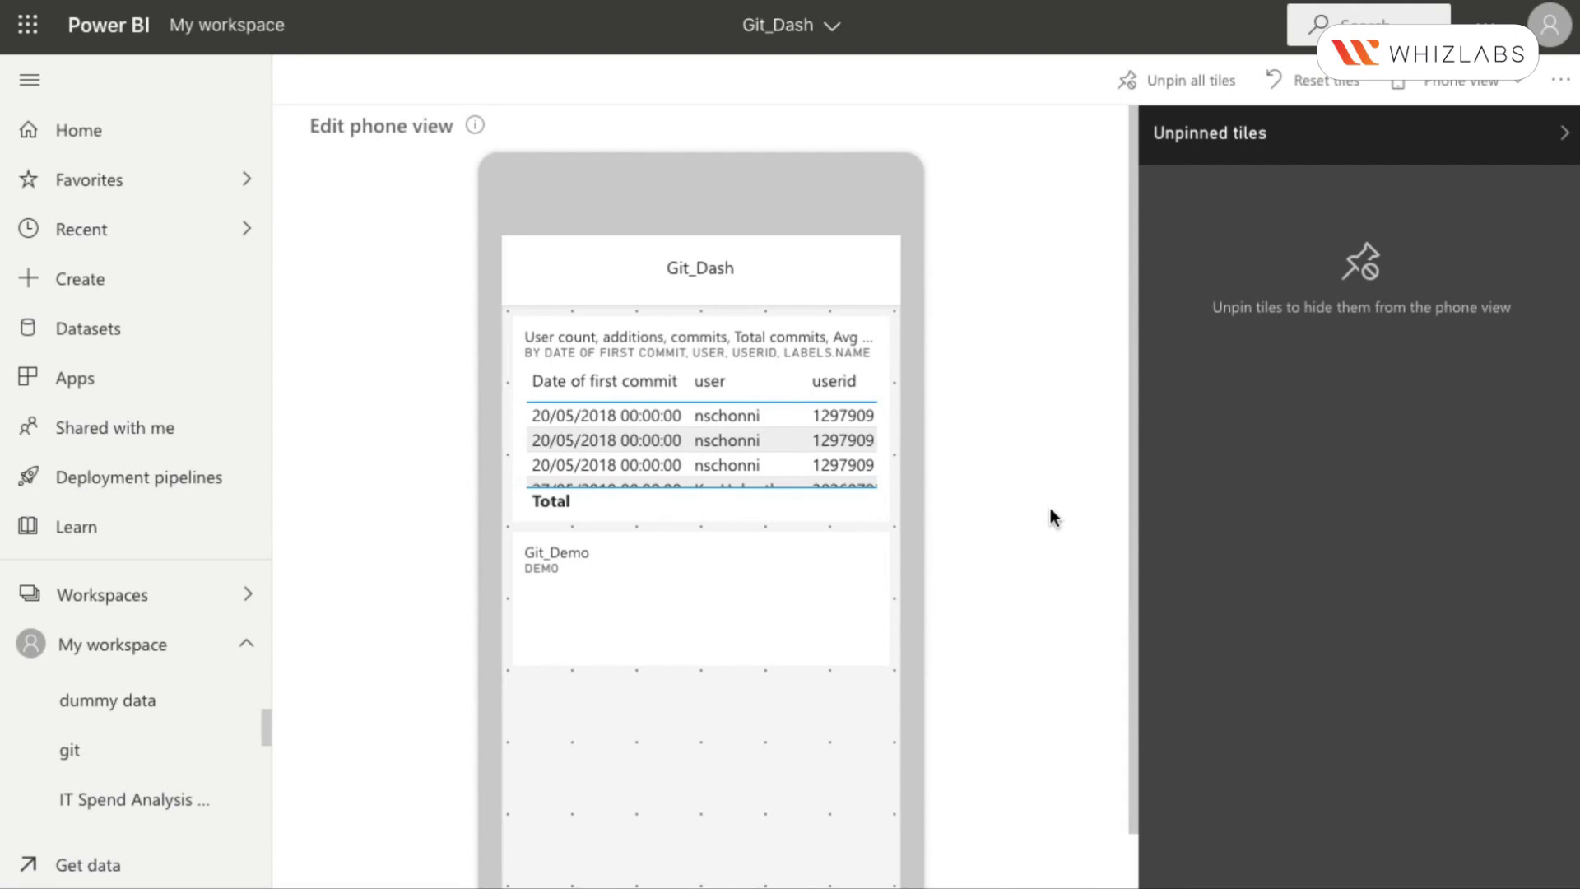
click(1503, 82)
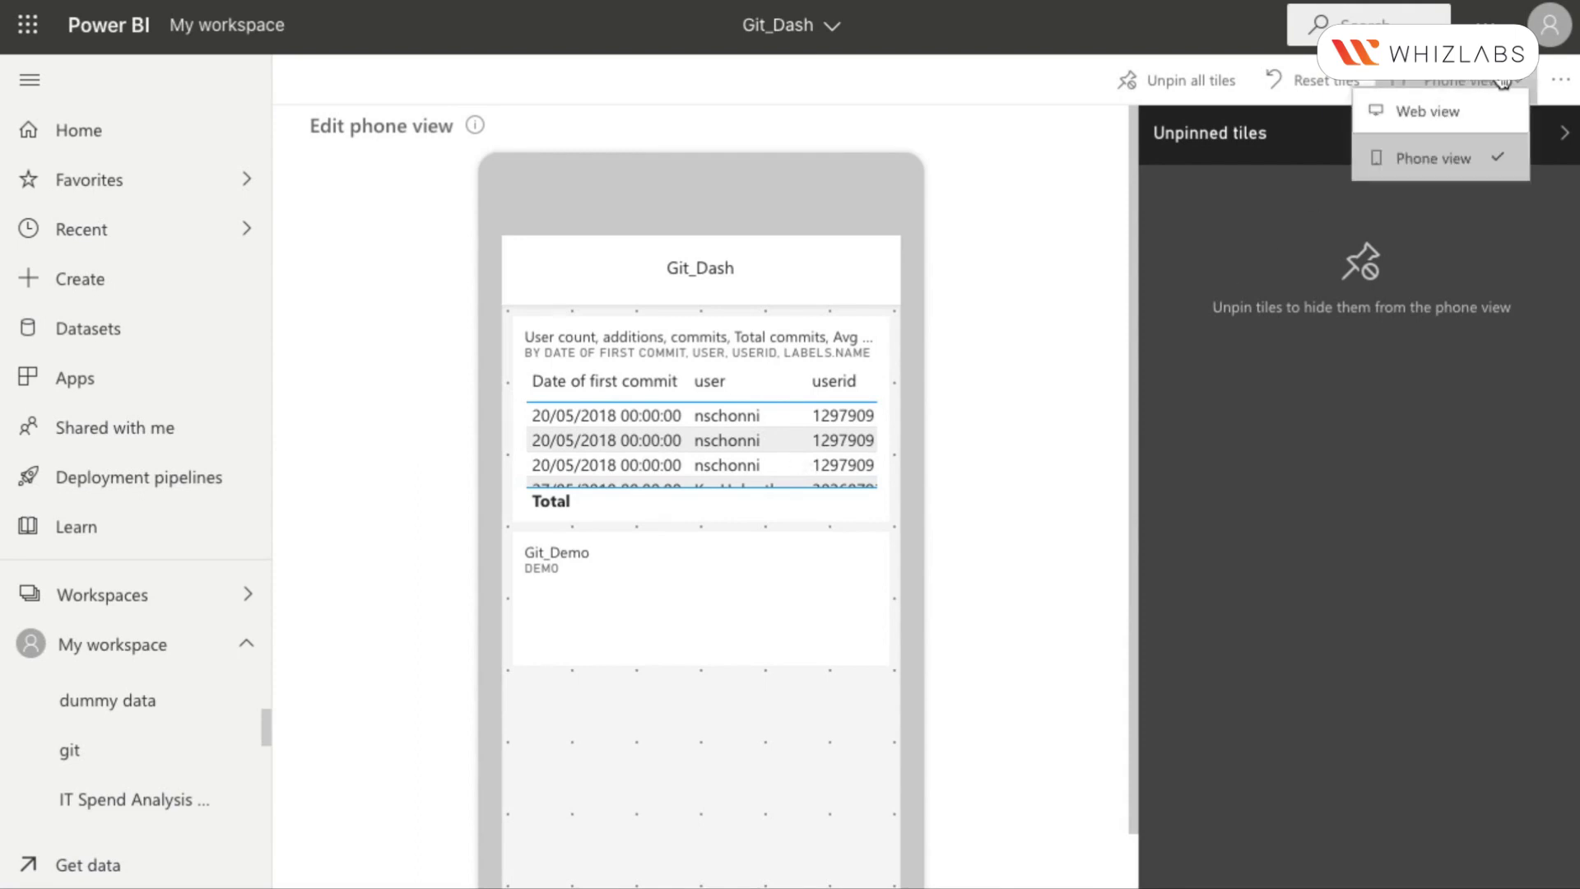
click(1462, 118)
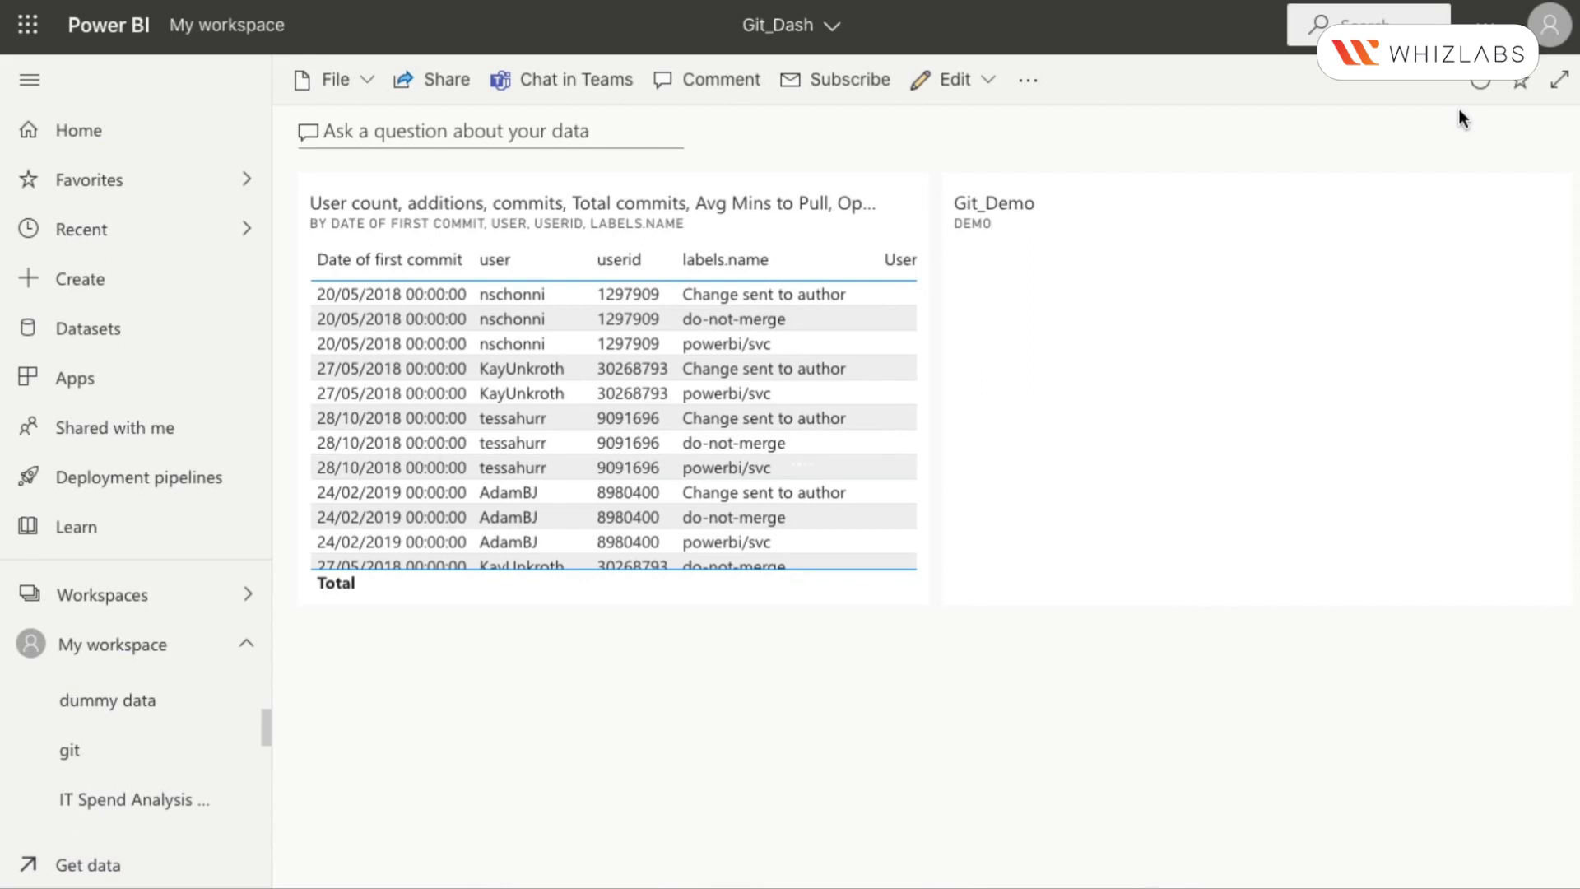
Step: Ask the dashboard's Q&A for "Total commits" using the matching suggestion
click(601, 137)
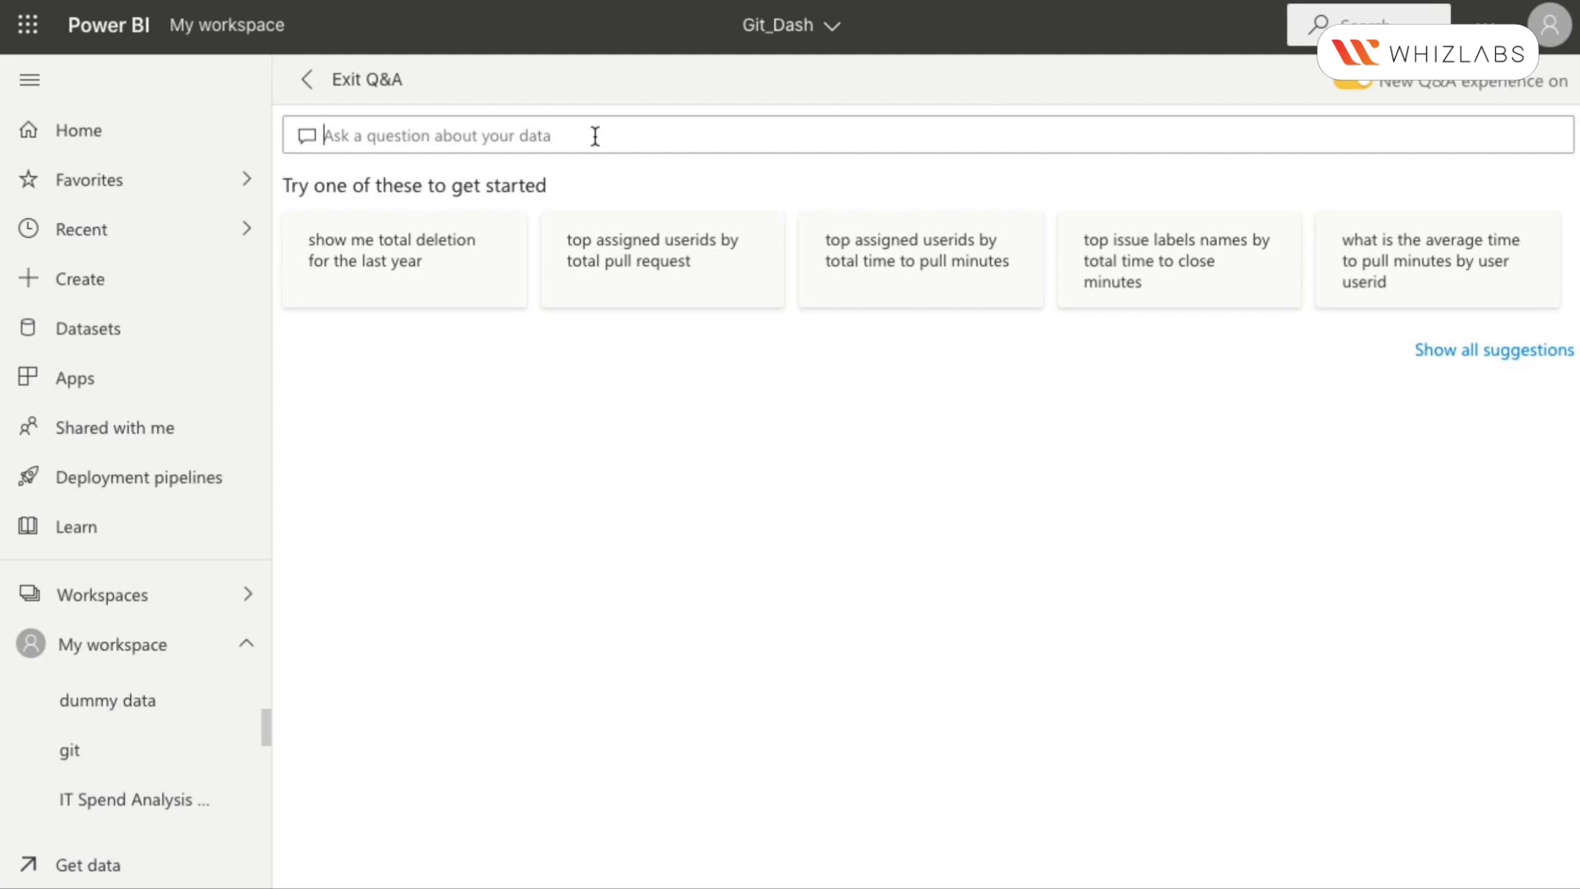
text(Tot)
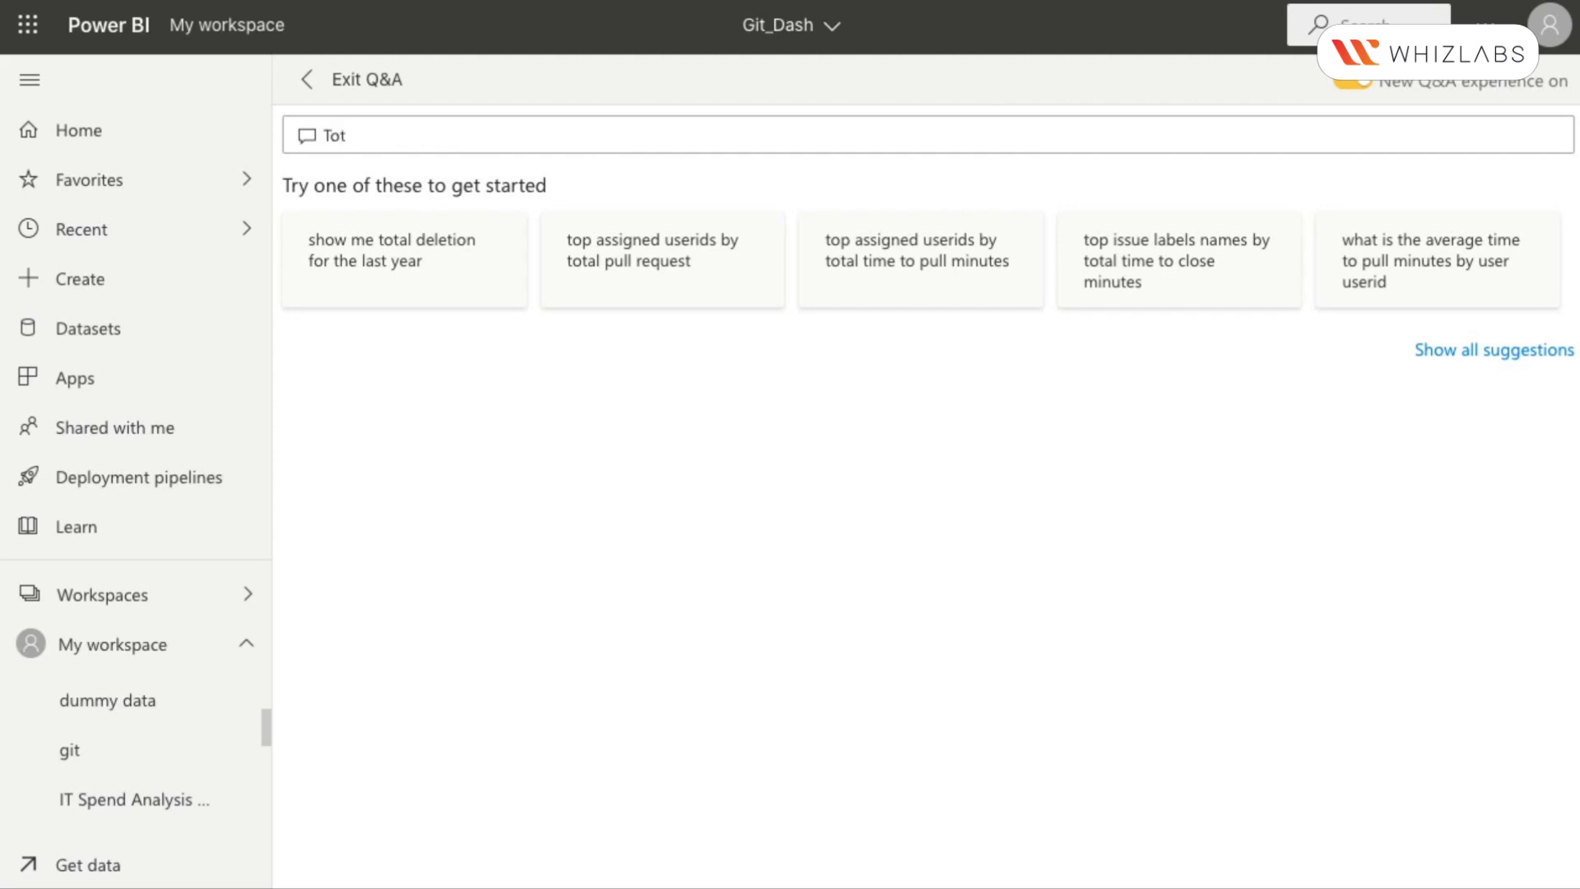
text(al comm)
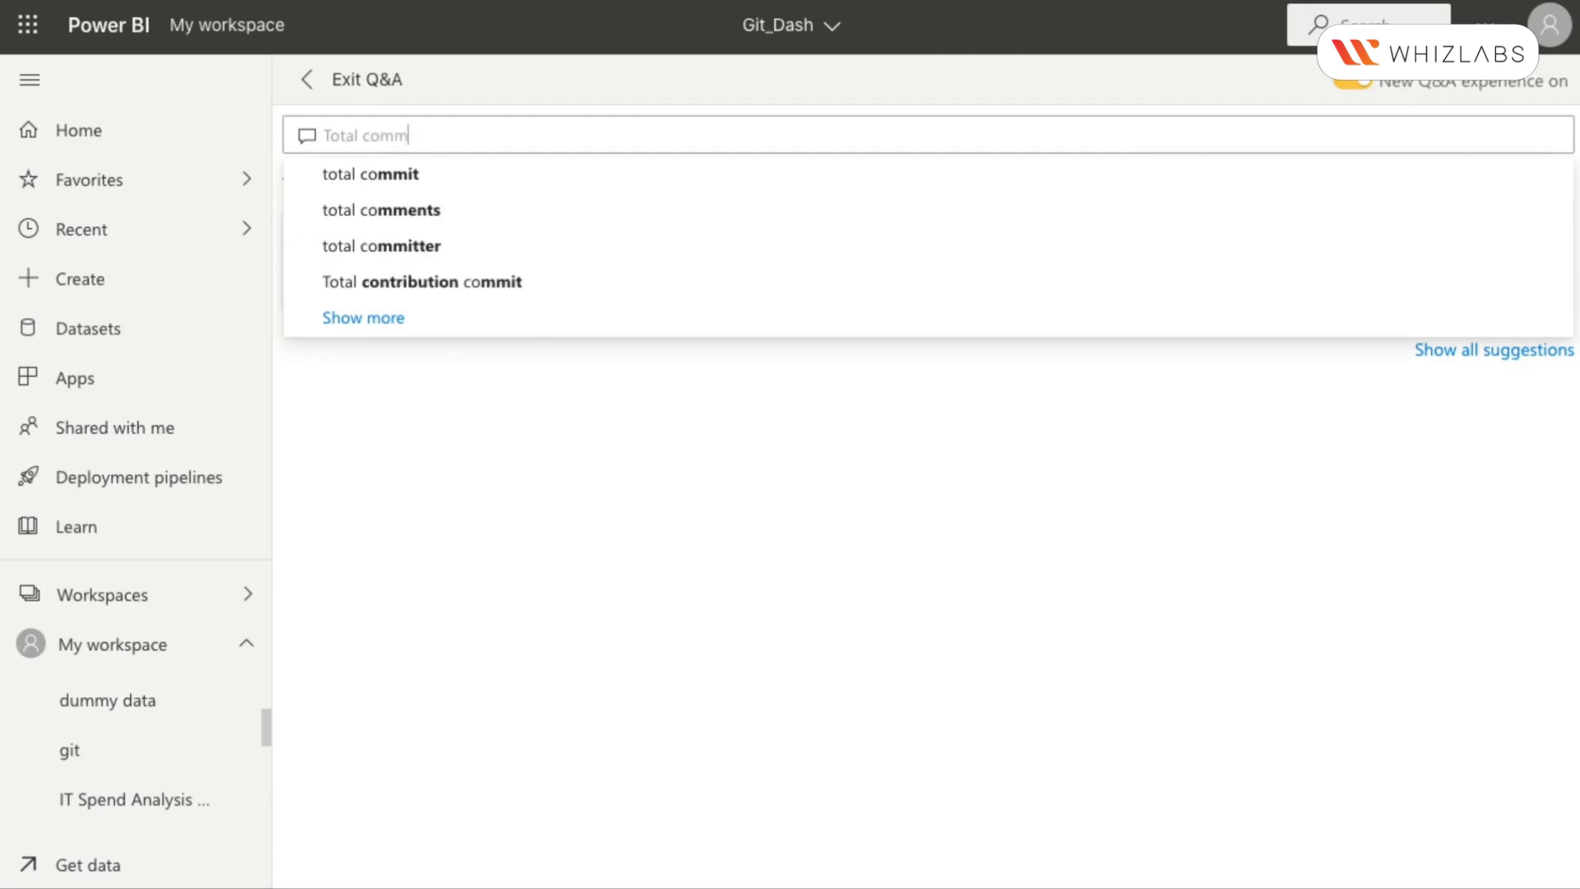
text(its)
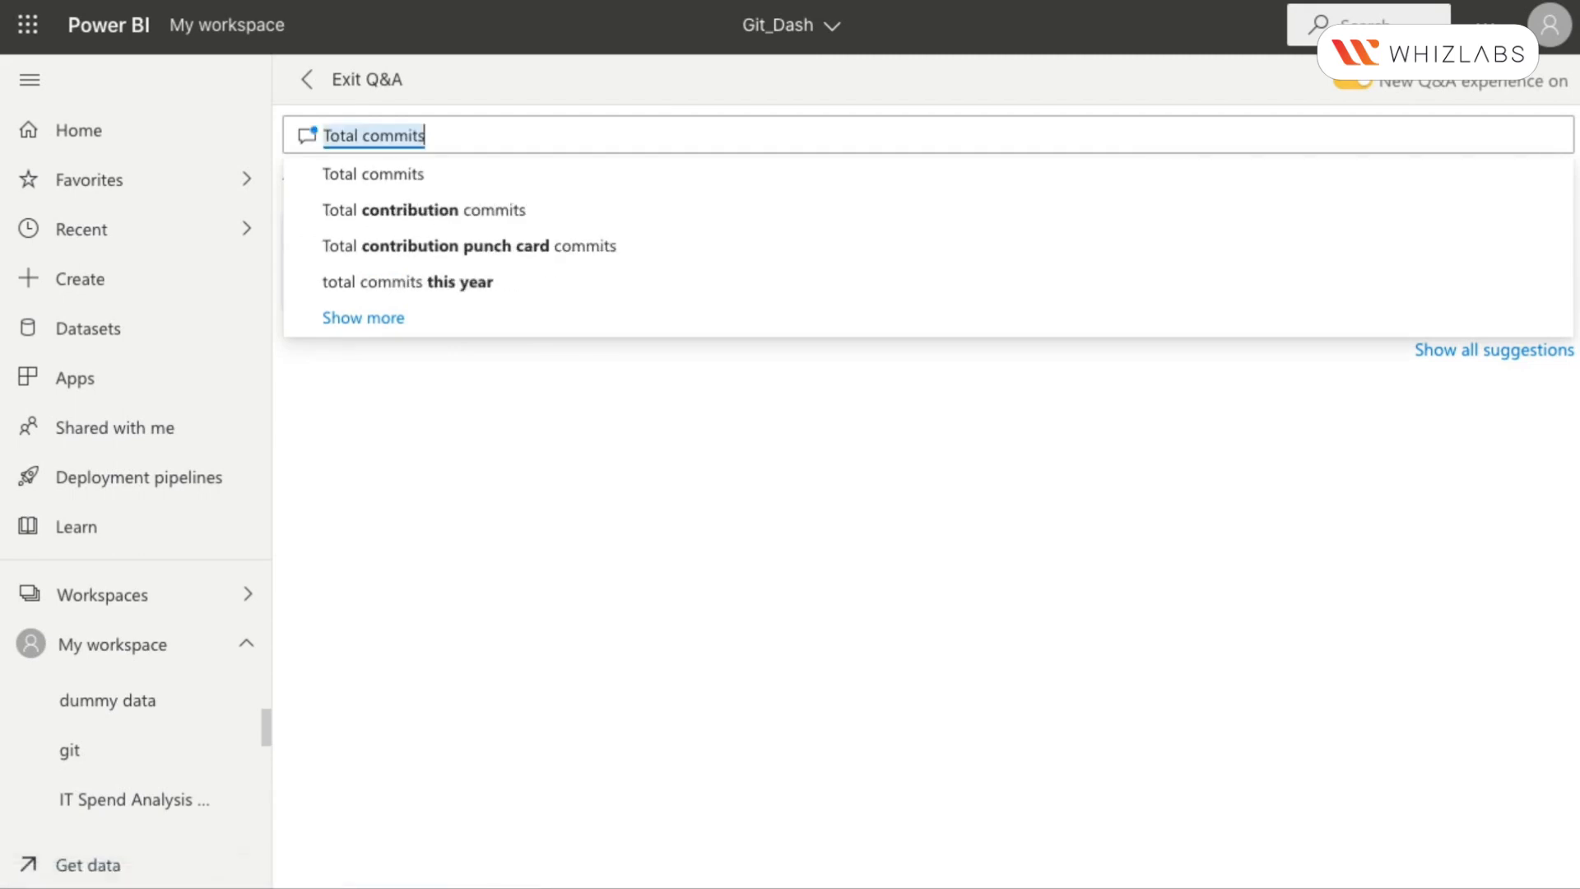
click(428, 180)
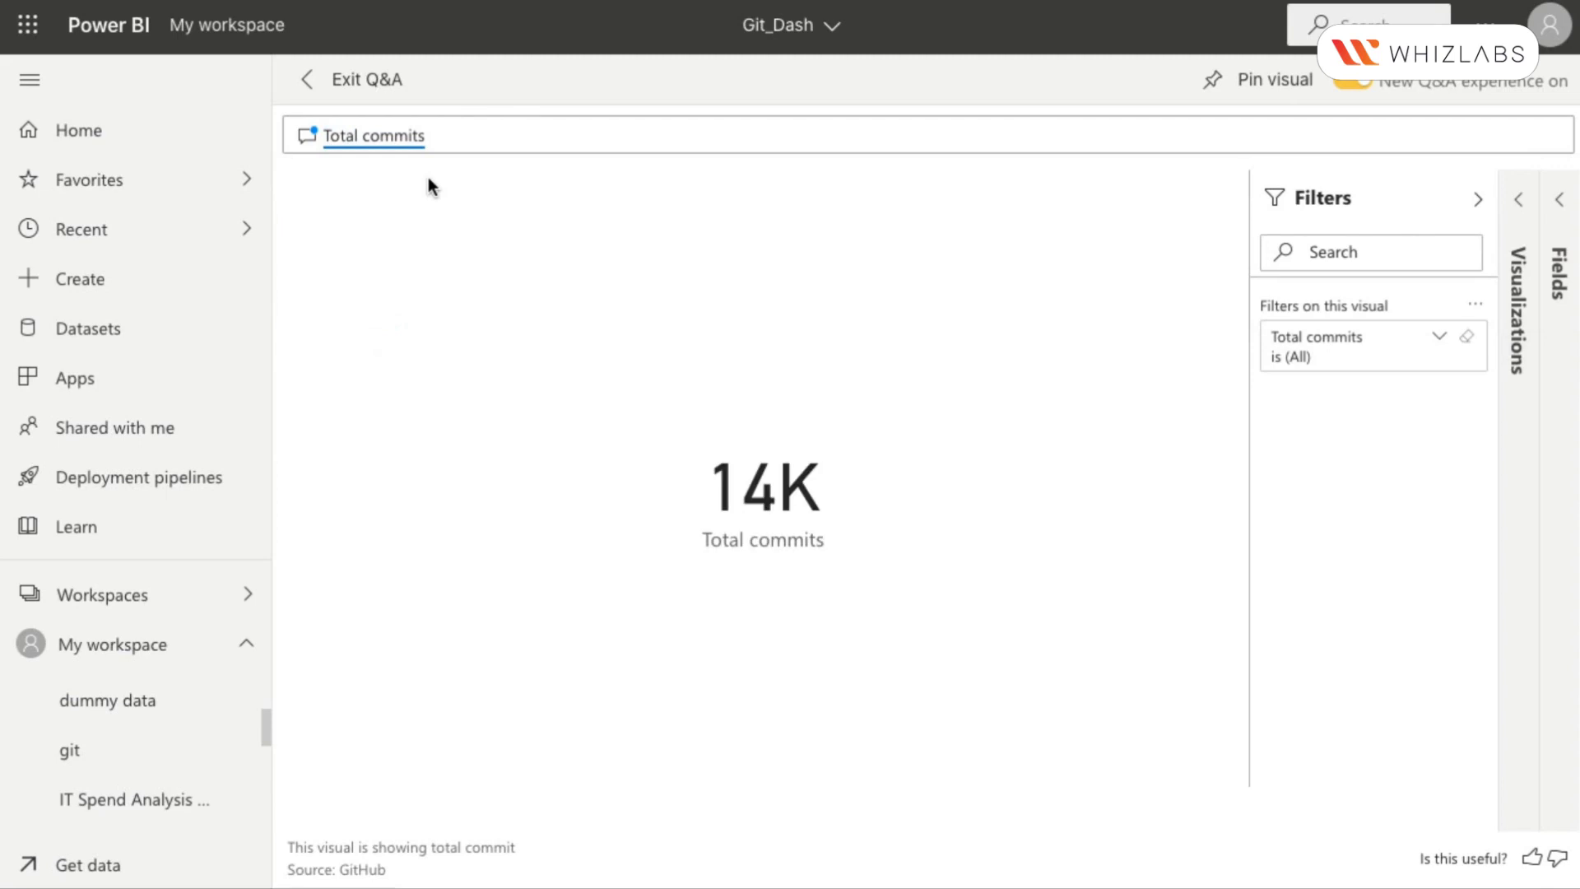
Step: Clear the "Total commits" question from the Q&A box
click(446, 139)
key(BackSpace)
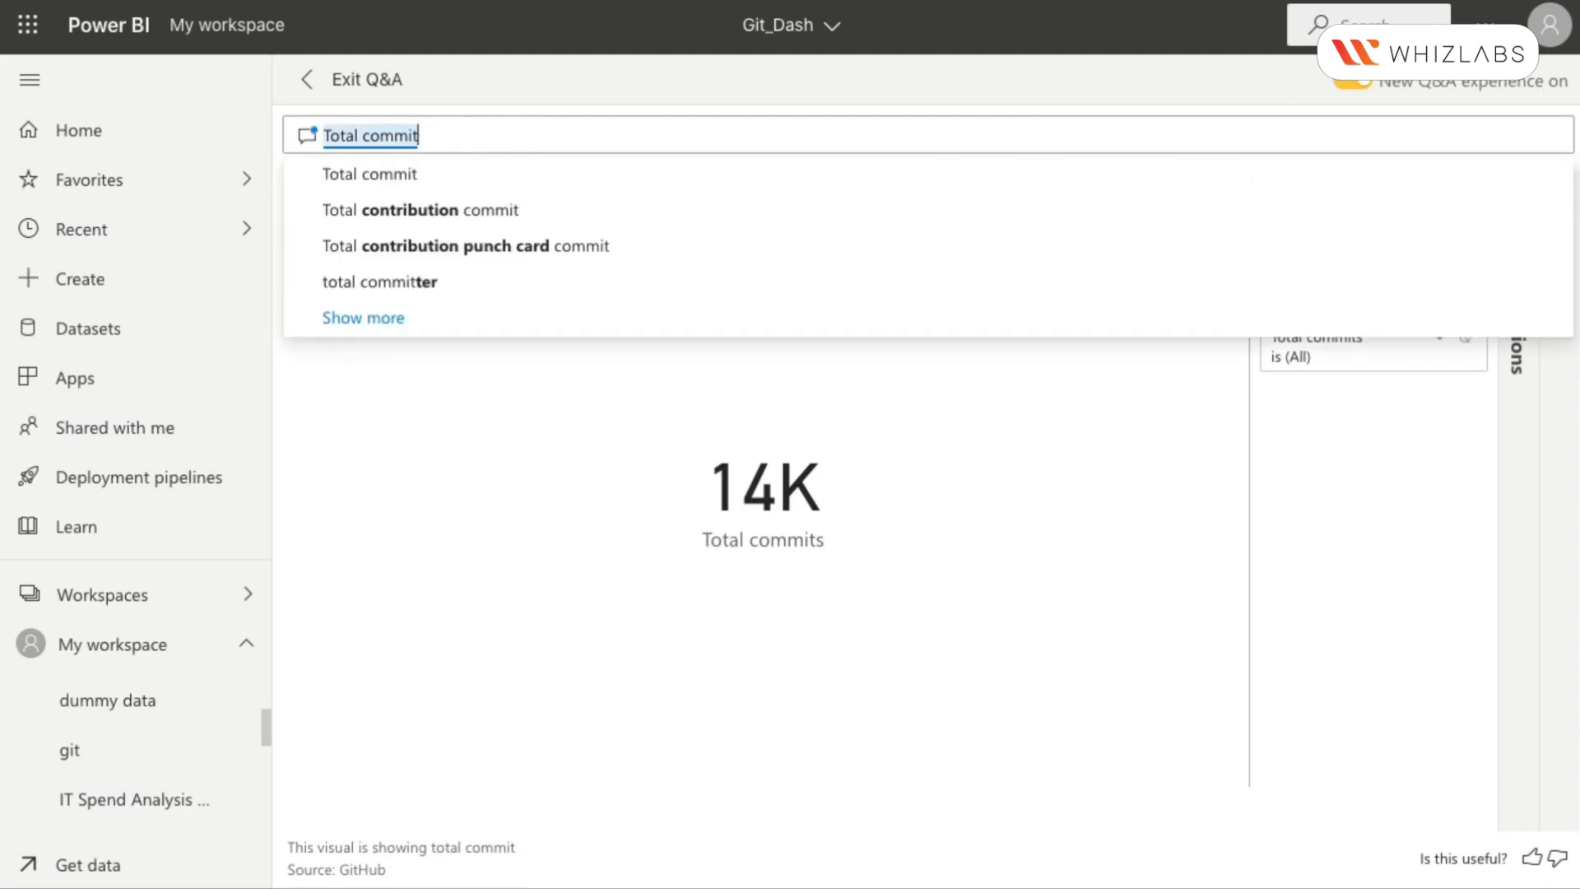
key(BackSpace)
key(BackSpace)
key(BackSpace)
key(BackSpace)
key(BackSpace)
key(BackSpace)
key(BackSpace)
key(BackSpace)
key(BackSpace)
key(BackSpace)
key(BackSpace)
key(BackSpace)
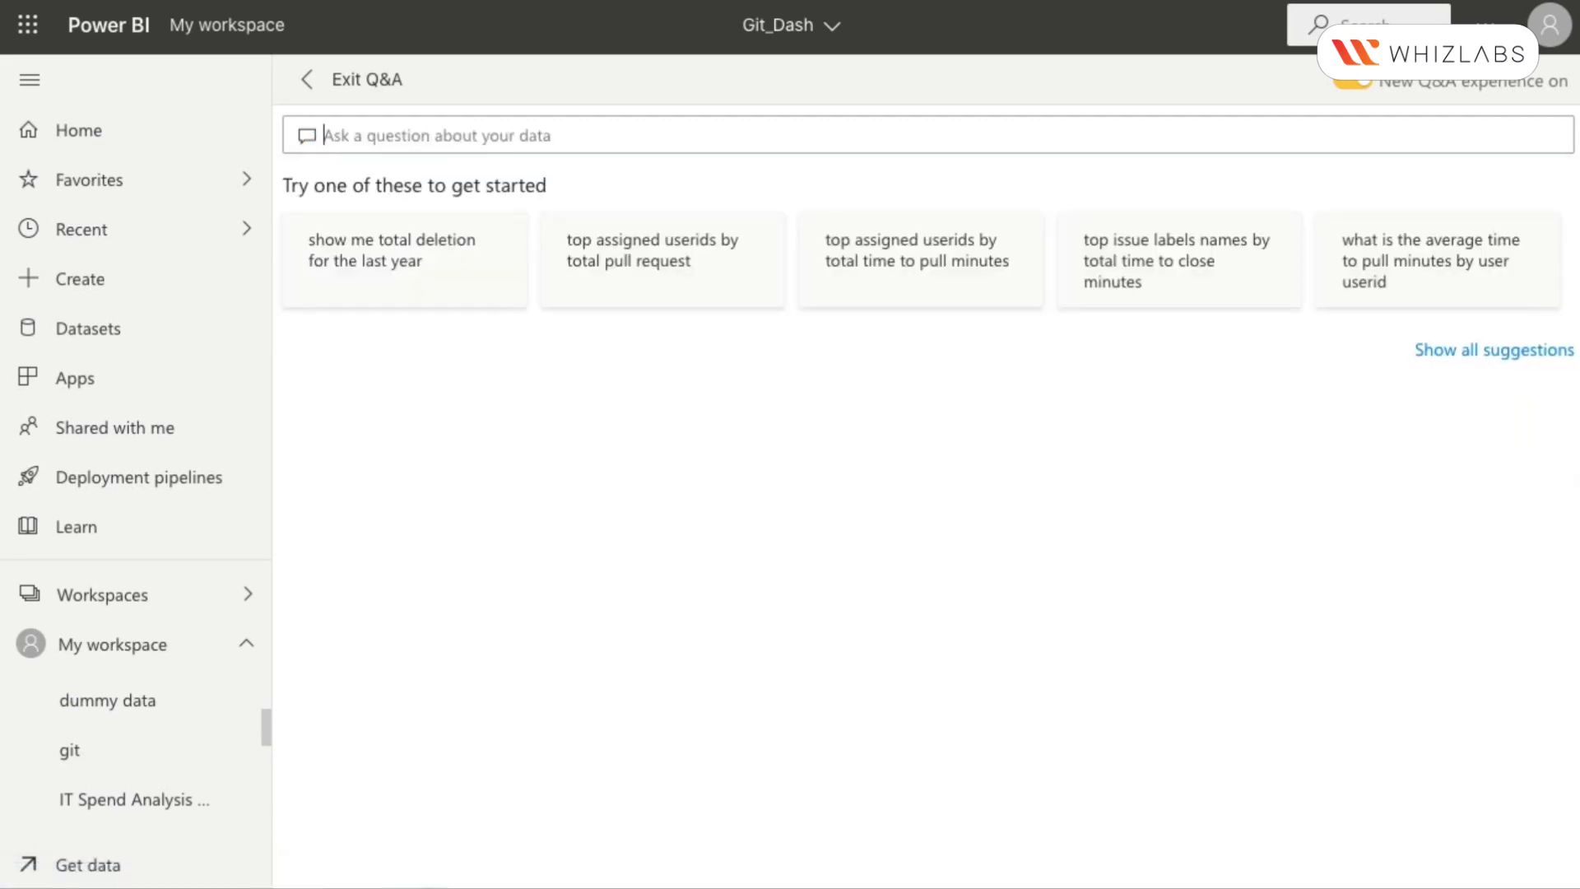
Step: Ask the suggested question "show me total deletion for the last year", and clear it from the Q&A box
click(305, 282)
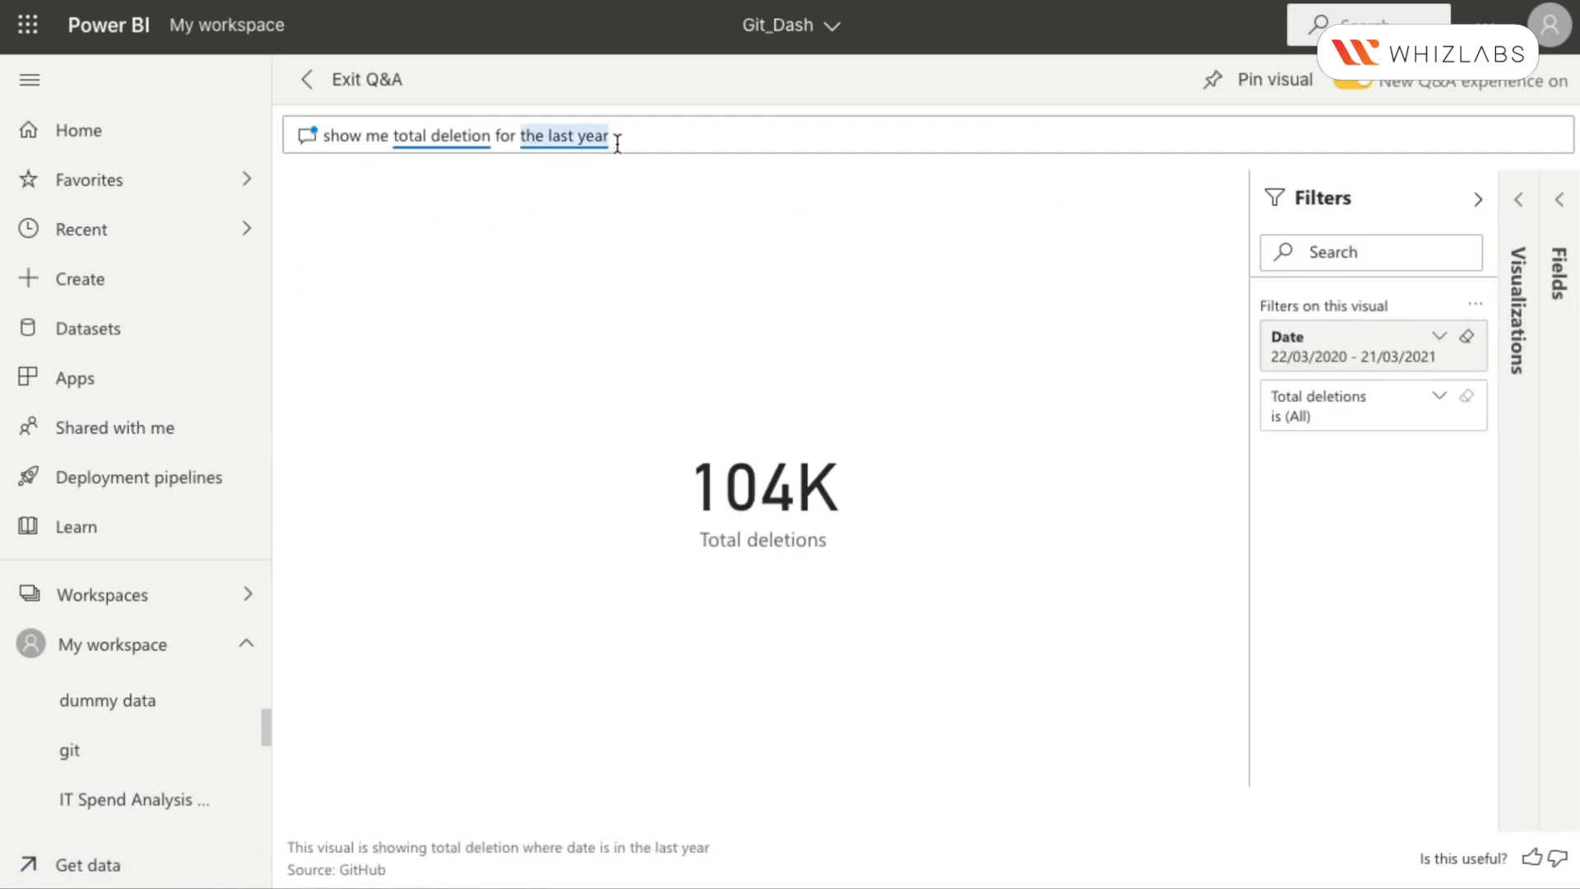
key(BackSpace)
key(BackSpace)
key(BackSpace)
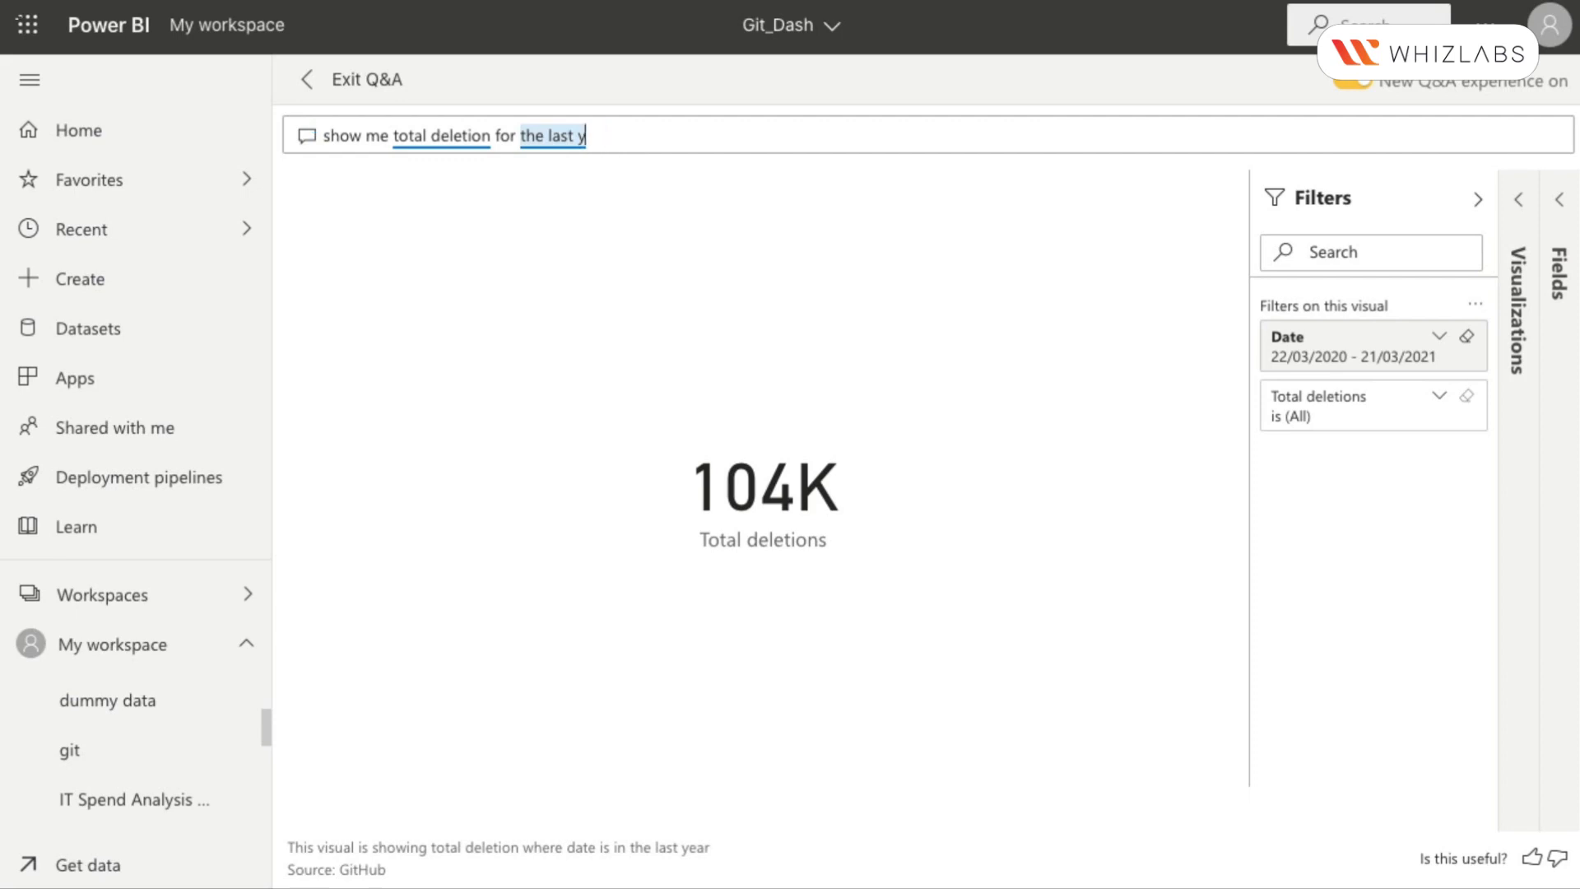
key(BackSpace)
key(BackSpace)
key(BackSpace)
key(BackSpace)
key(BackSpace)
key(BackSpace)
key(BackSpace)
key(BackSpace)
key(BackSpace)
key(BackSpace)
key(BackSpace)
key(BackSpace)
key(BackSpace)
key(BackSpace)
key(BackSpace)
key(BackSpace)
key(BackSpace)
key(BackSpace)
key(BackSpace)
key(BackSpace)
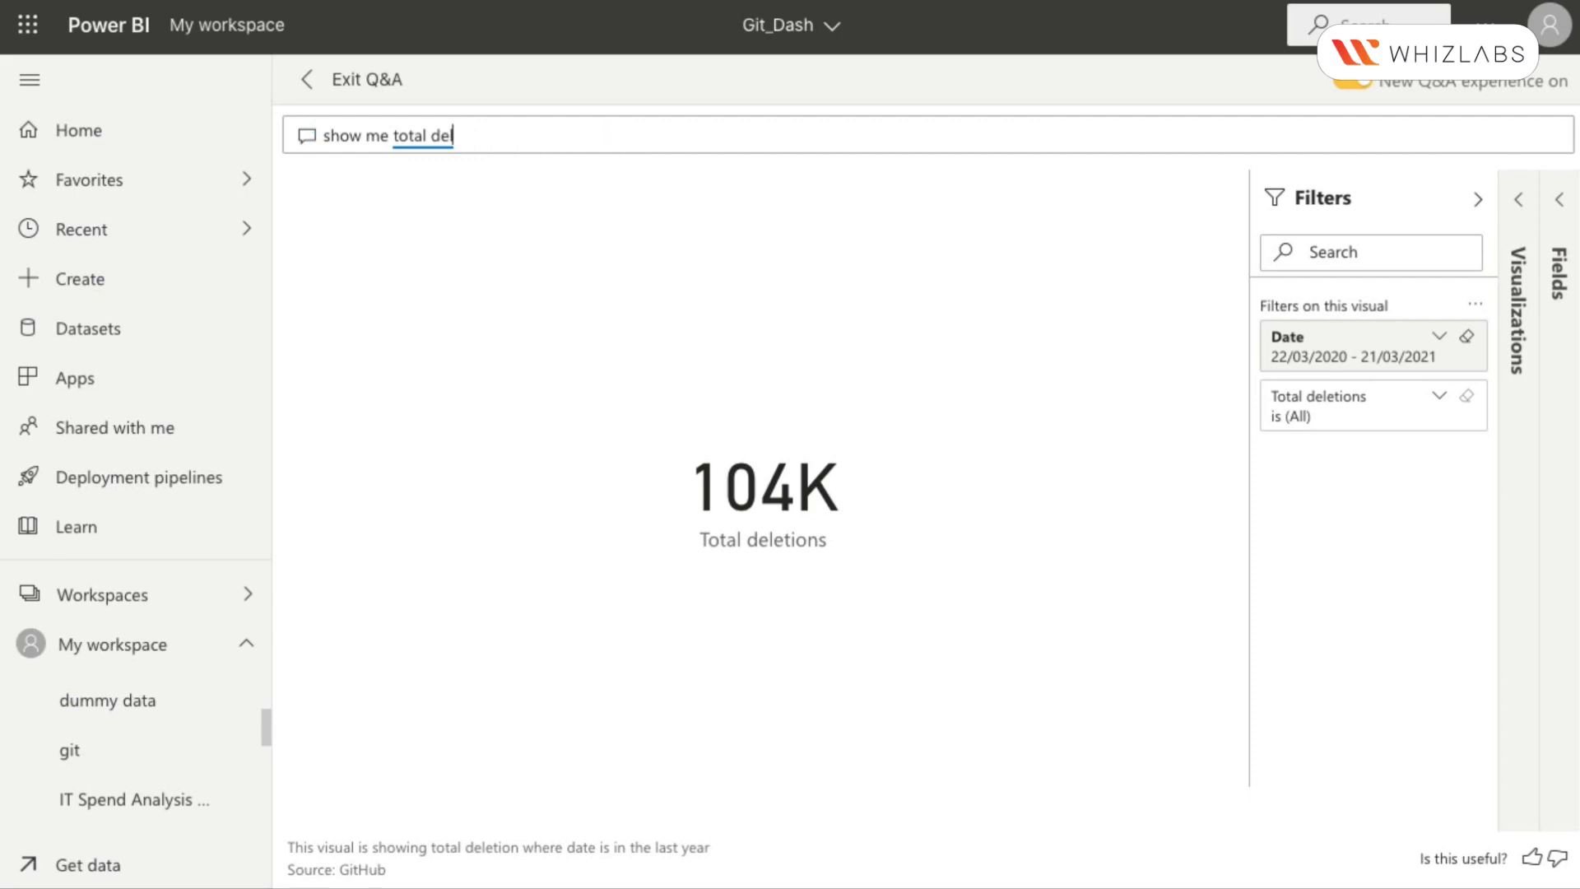
key(ctrl+a)
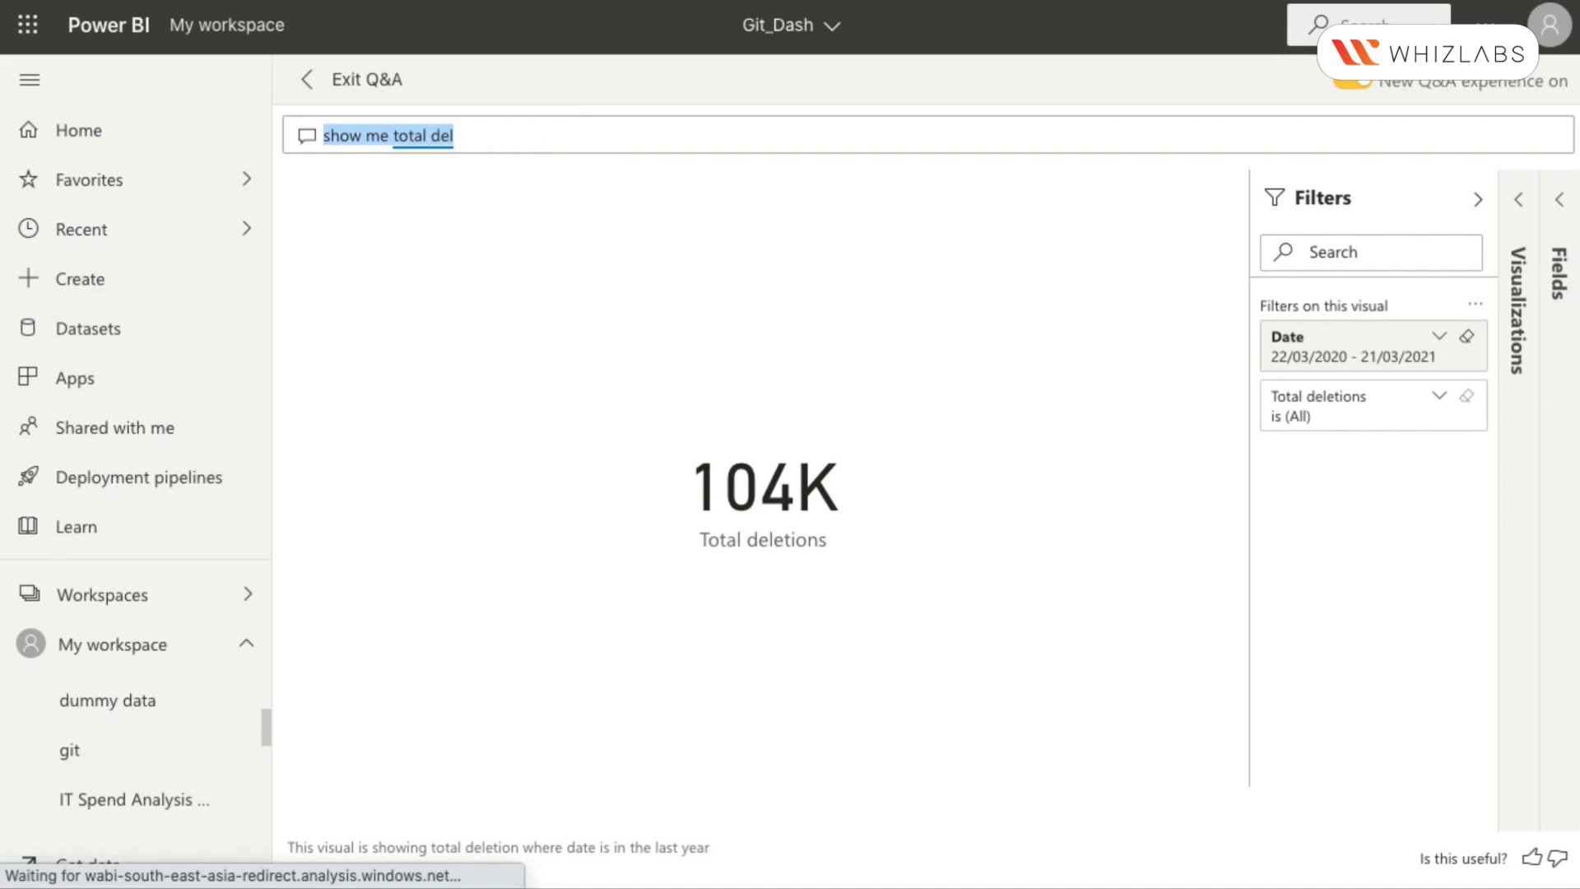
key(BackSpace)
Step: Ask the Q&A for "user name" using the matching suggestion for "user", and clear the question
text(user)
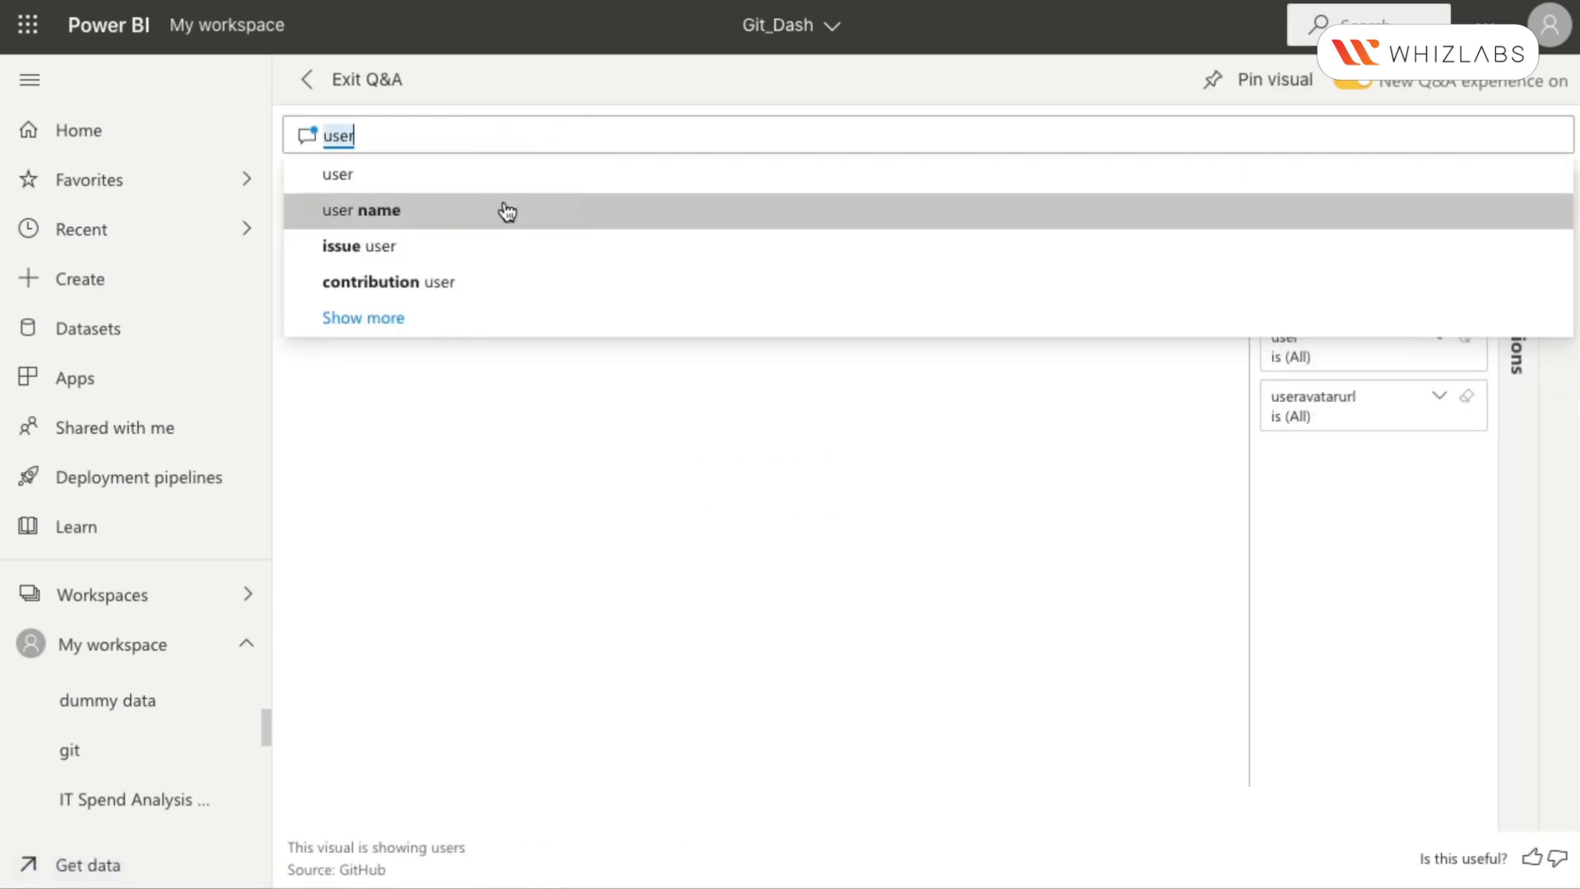
click(506, 212)
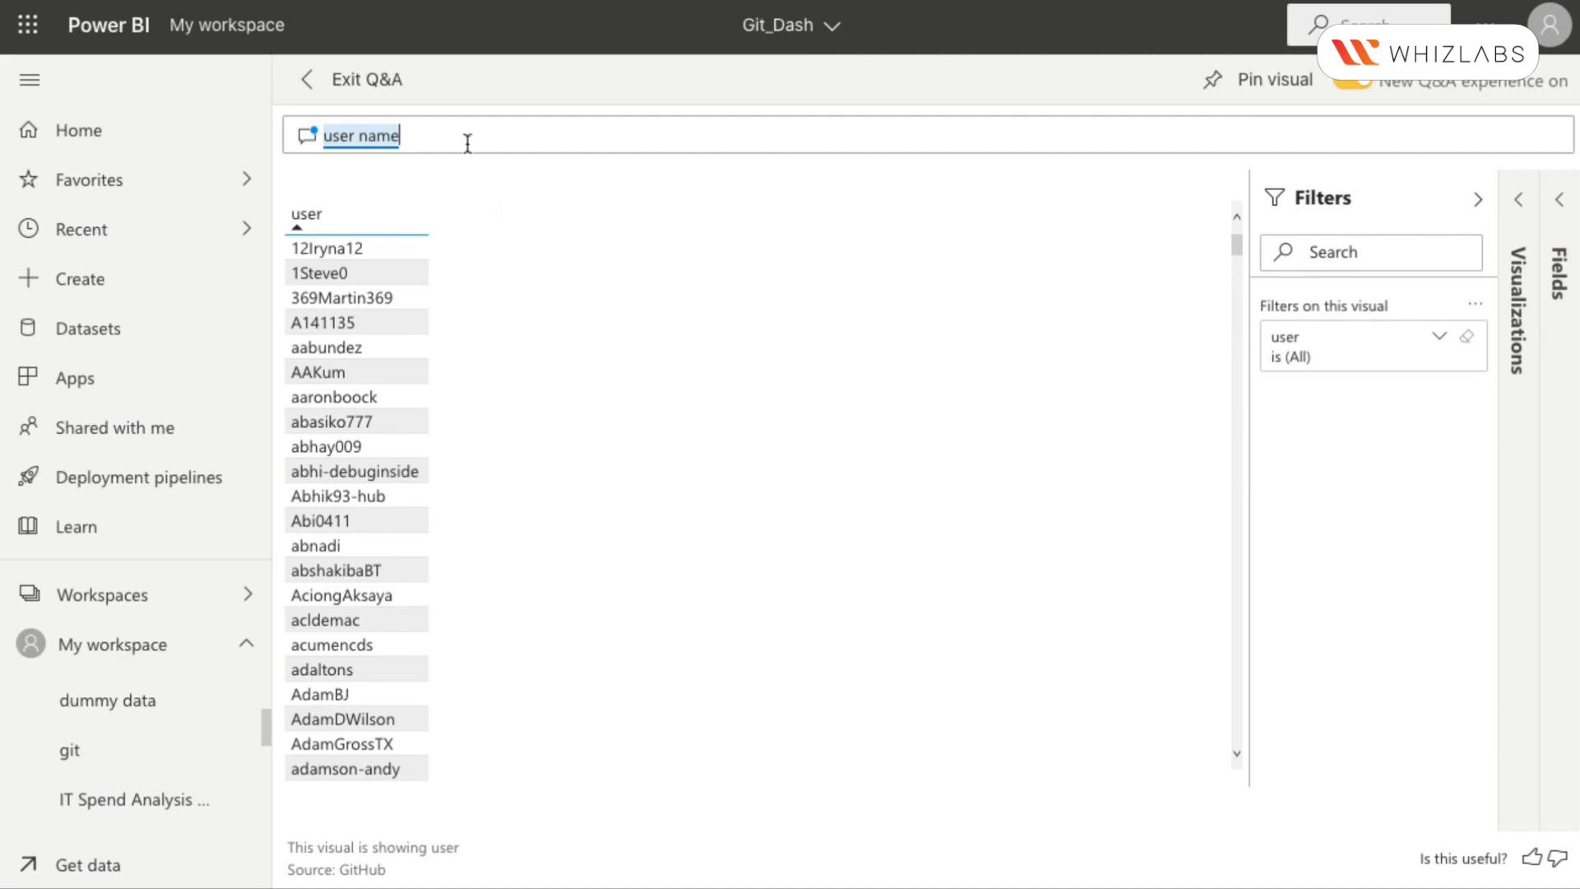
key(BackSpace)
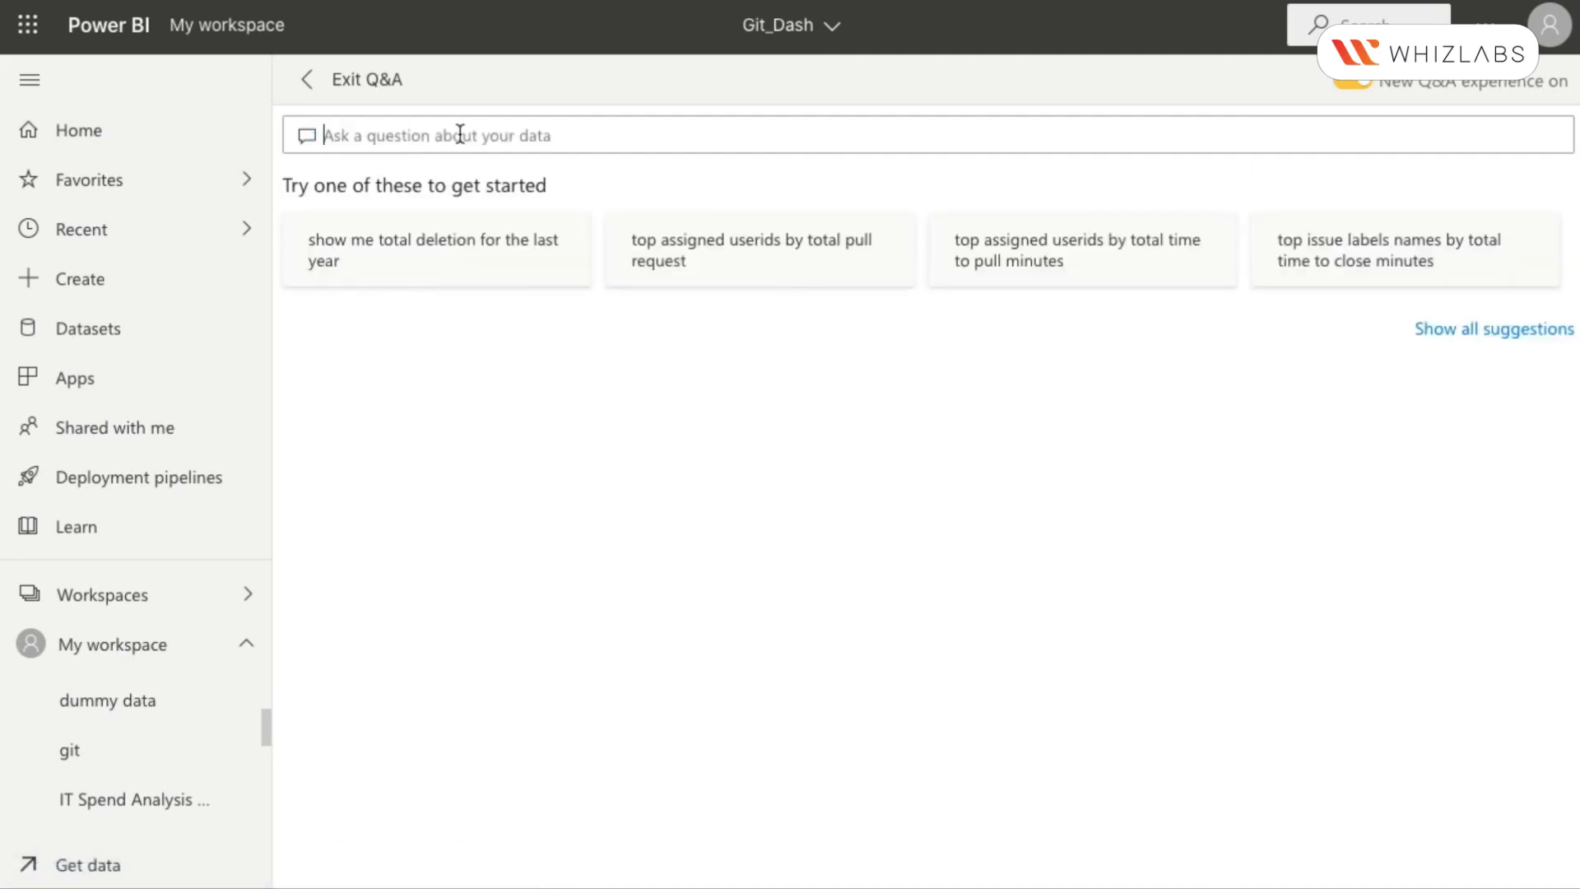
Step: Ask the Q&A for "total deletion" using the matching suggestion for "total", and exit Q&A
text(tyot)
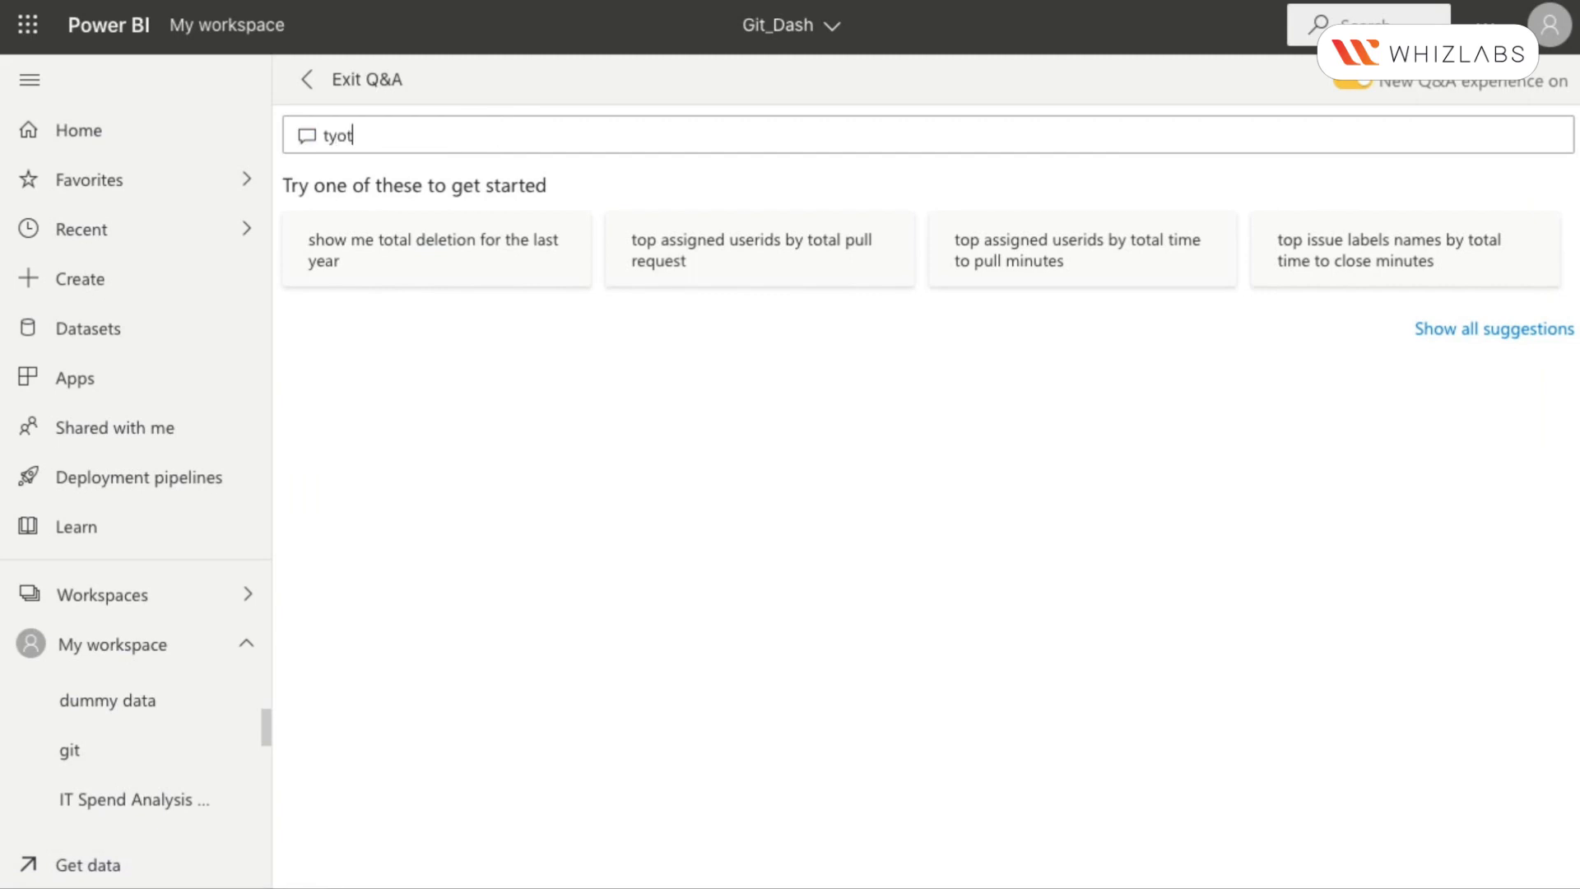
key(BackSpace)
key(BackSpace)
key(BackSpace)
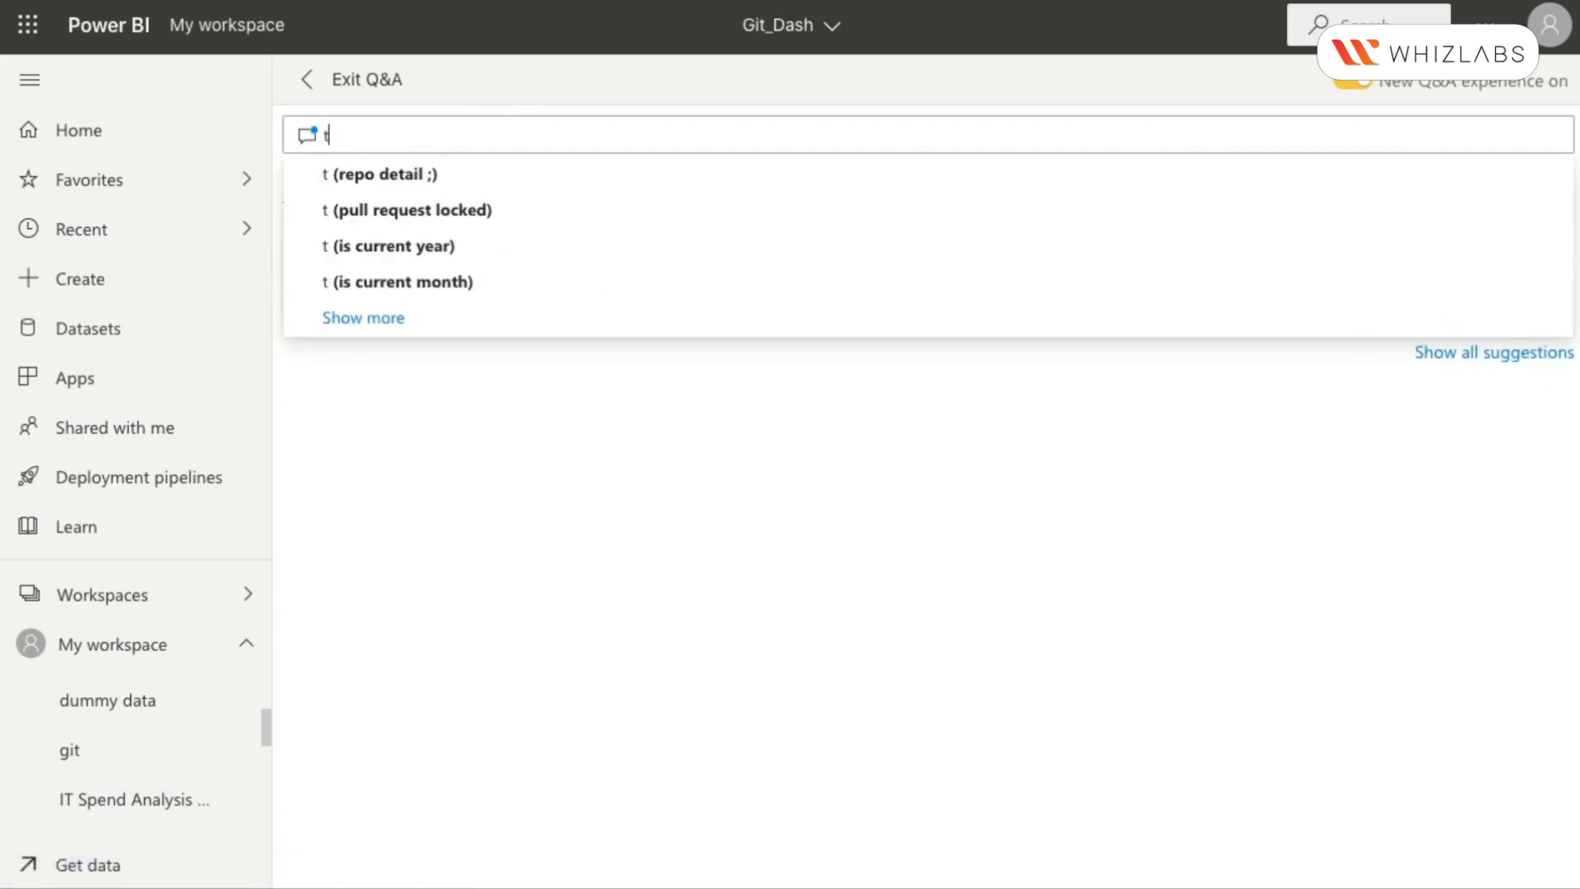
text(otal)
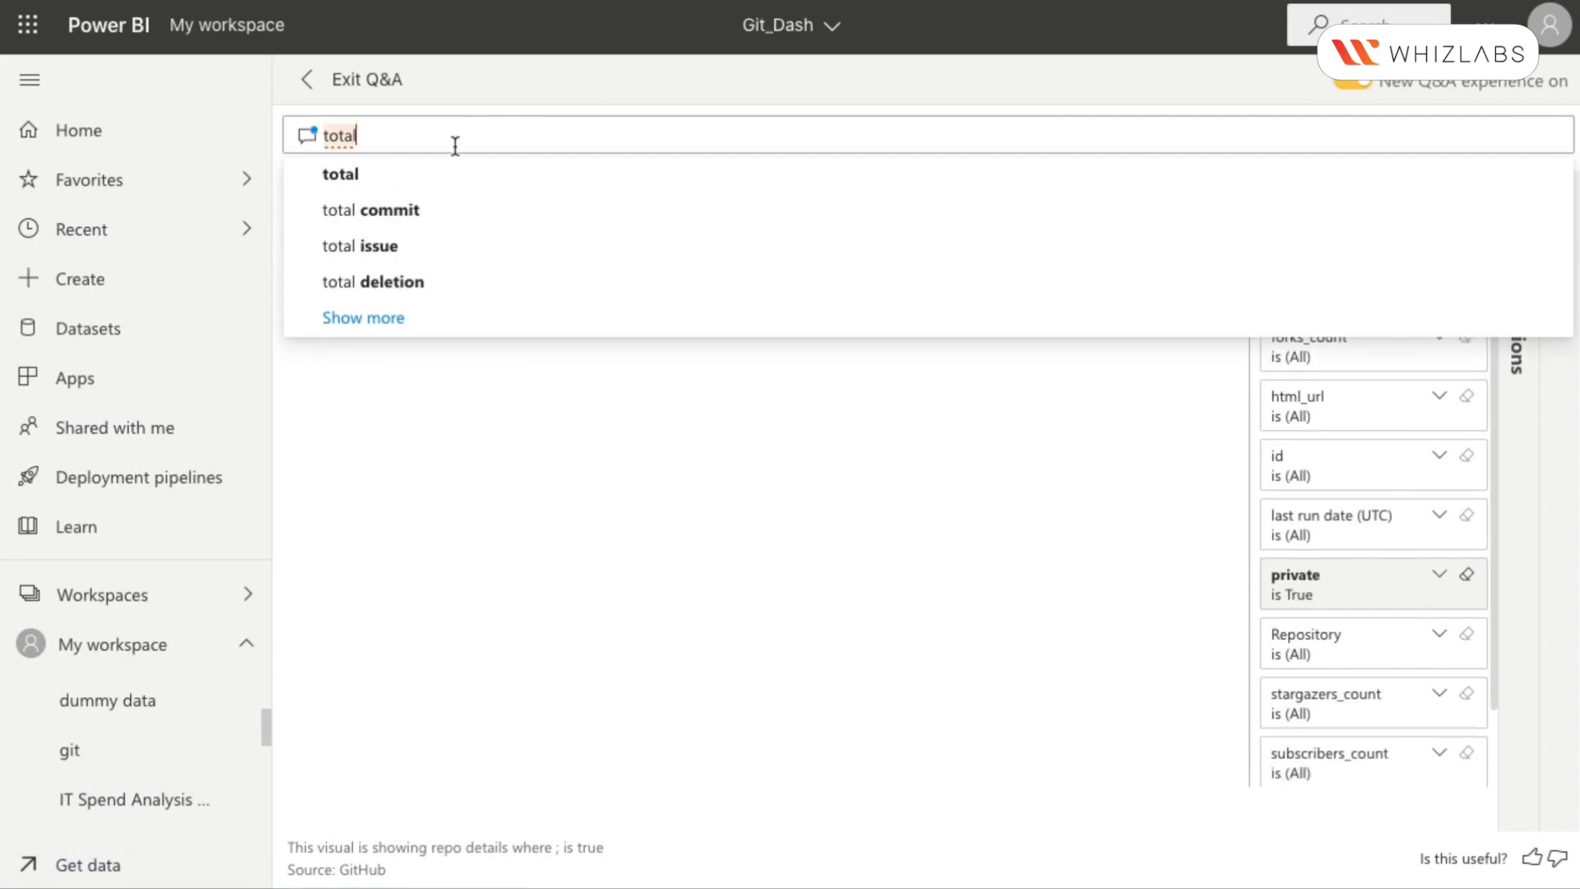
click(418, 283)
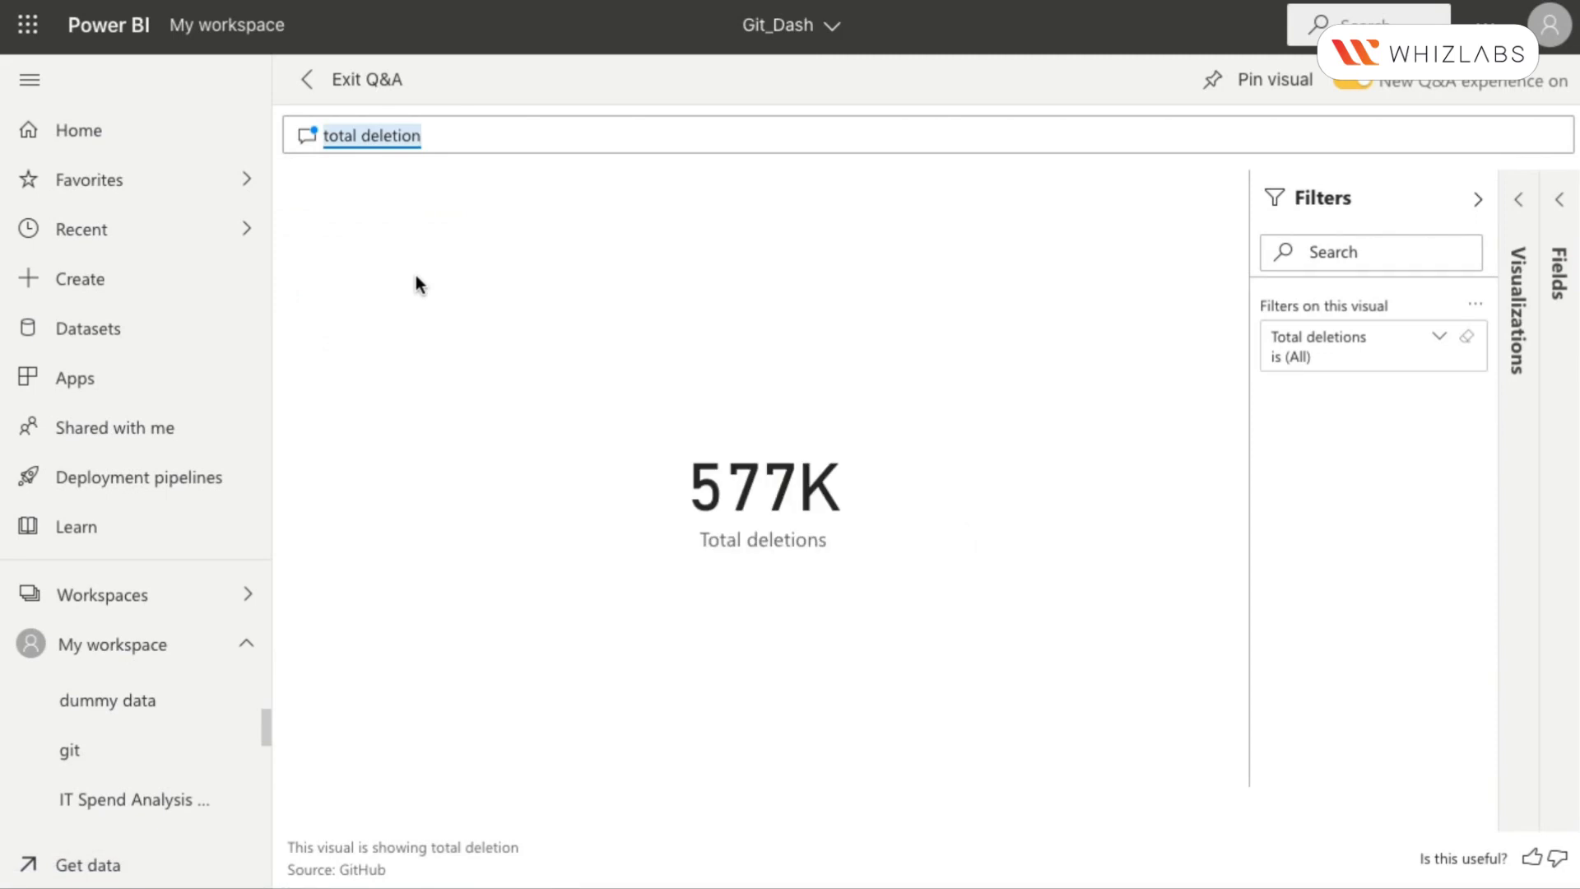
click(347, 76)
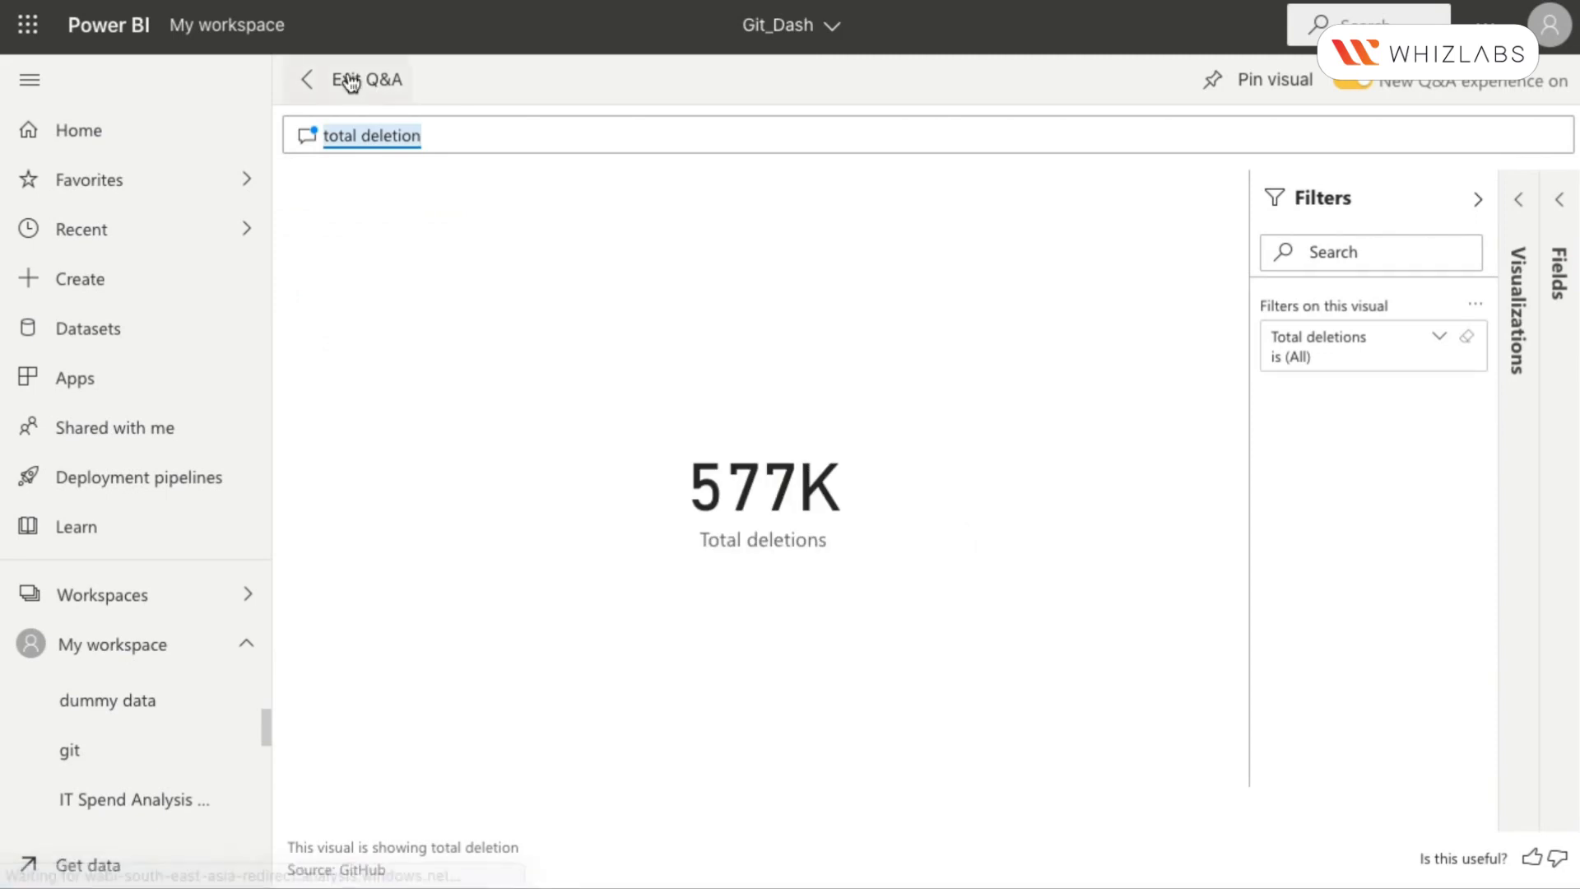